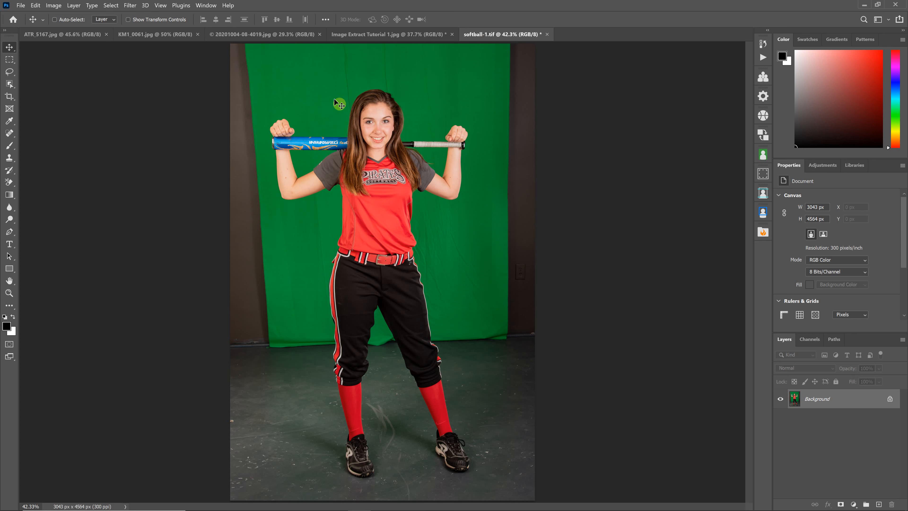
Look through the other open photos, from Image Extract Tutorial 1.jpg back to ATR_5167.jpg.
{"action": "left_click", "coordinate": [403, 36]}
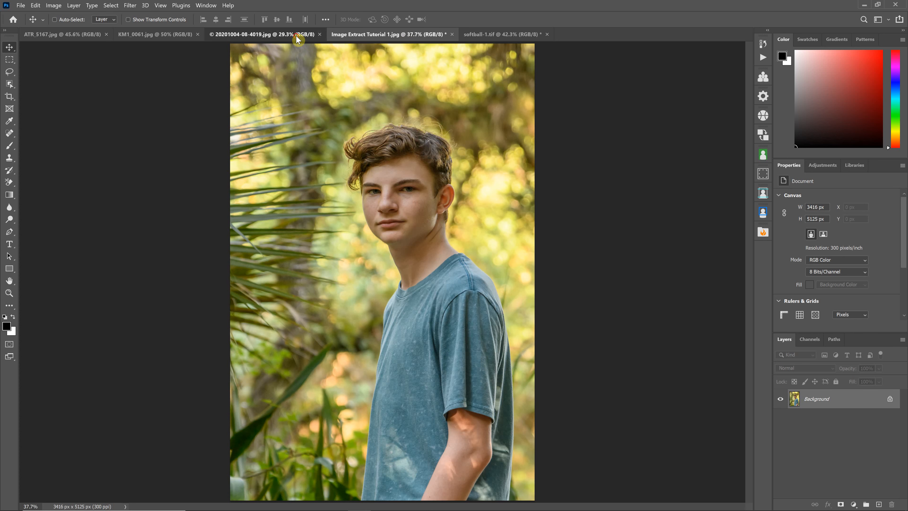
{"action": "left_click", "coordinate": [296, 35]}
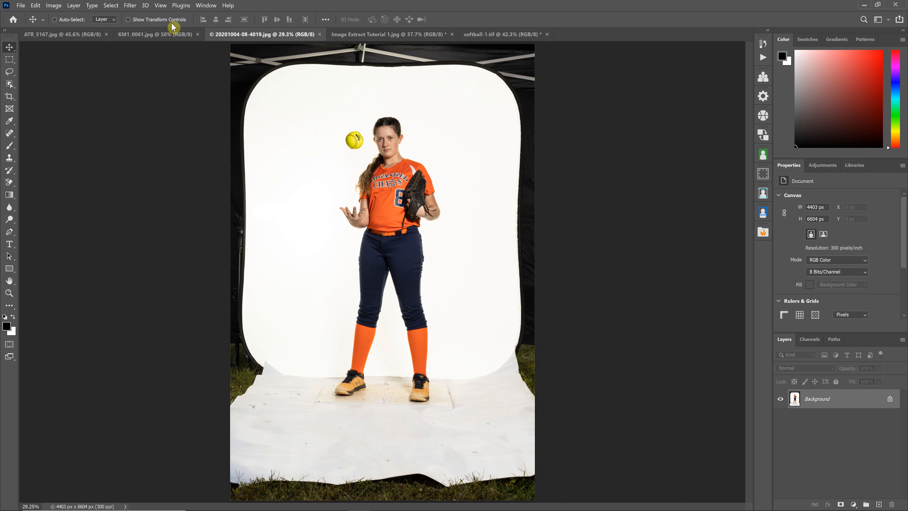
{"action": "left_click", "coordinate": [139, 36]}
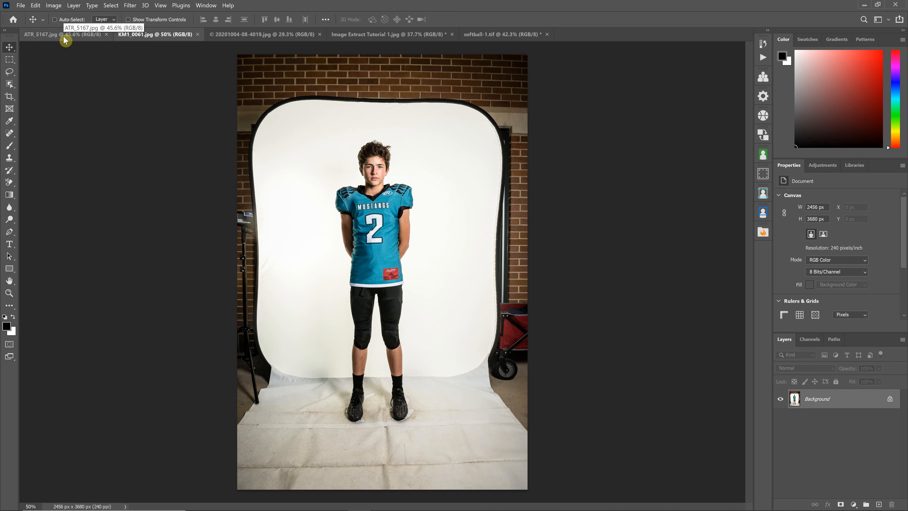
{"action": "left_click", "coordinate": [50, 33]}
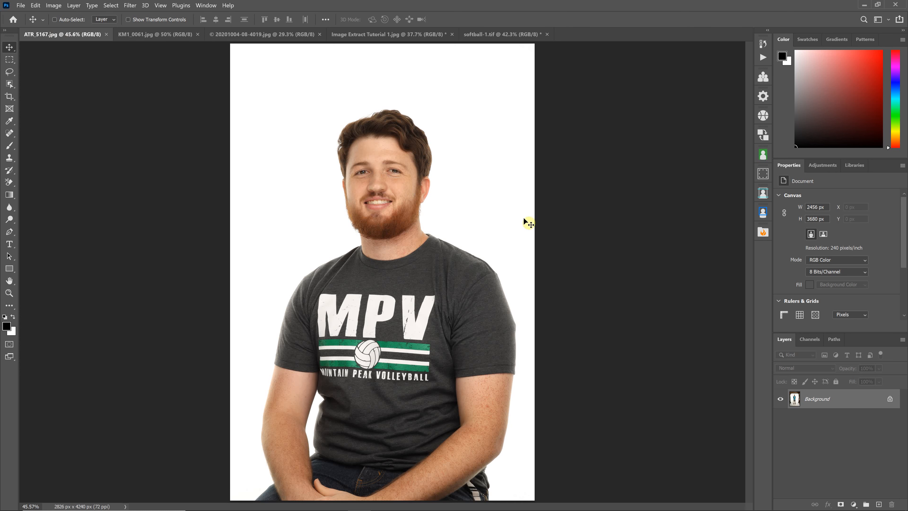
Open the Image Extract plugin and dock its panel beside the Color, Properties and Layers panels.
{"action": "left_click", "coordinate": [181, 6]}
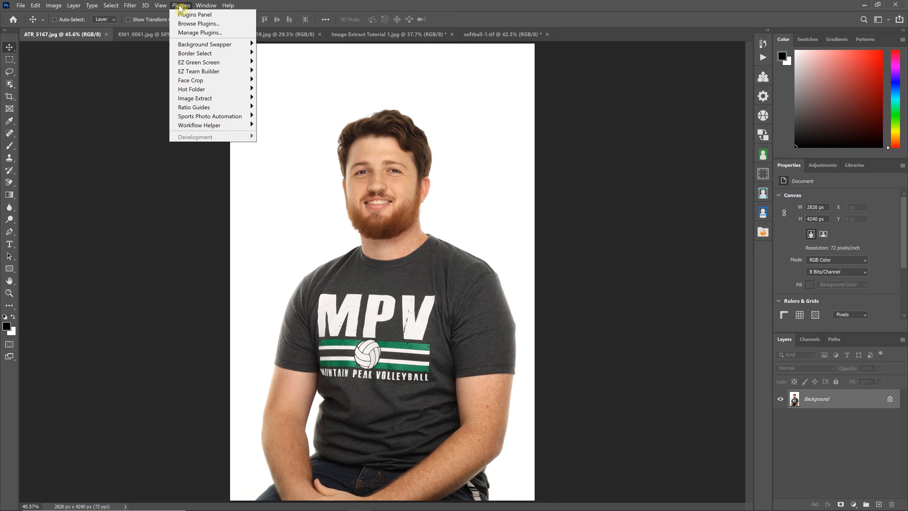
{"action": "mouse_move", "coordinate": [188, 67]}
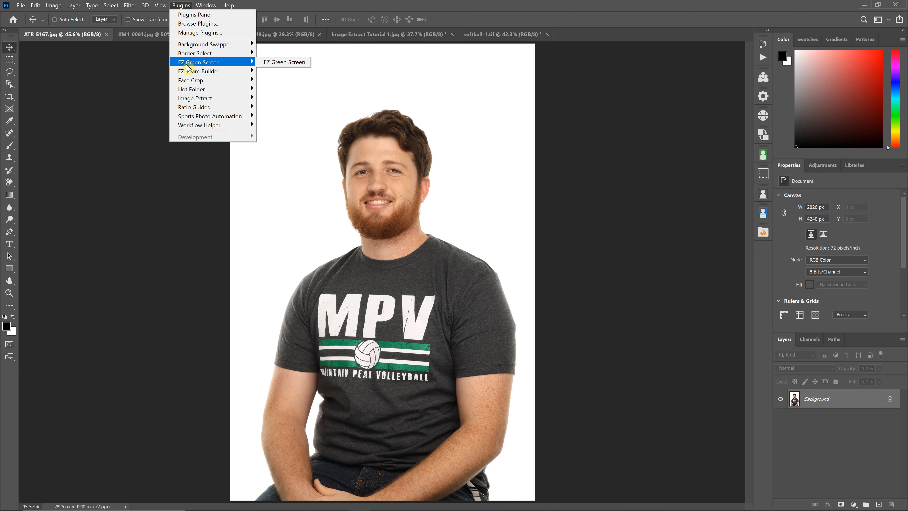
{"action": "mouse_move", "coordinate": [200, 98]}
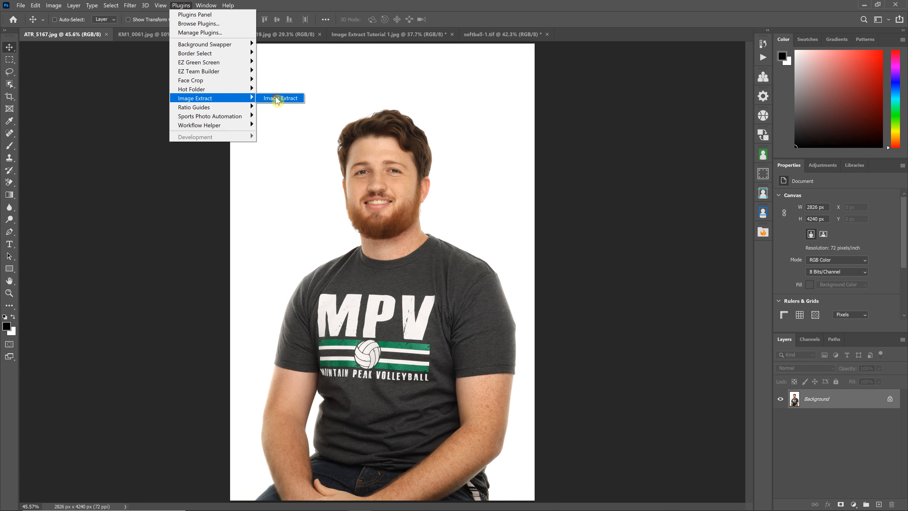
{"action": "left_click", "coordinate": [281, 97]}
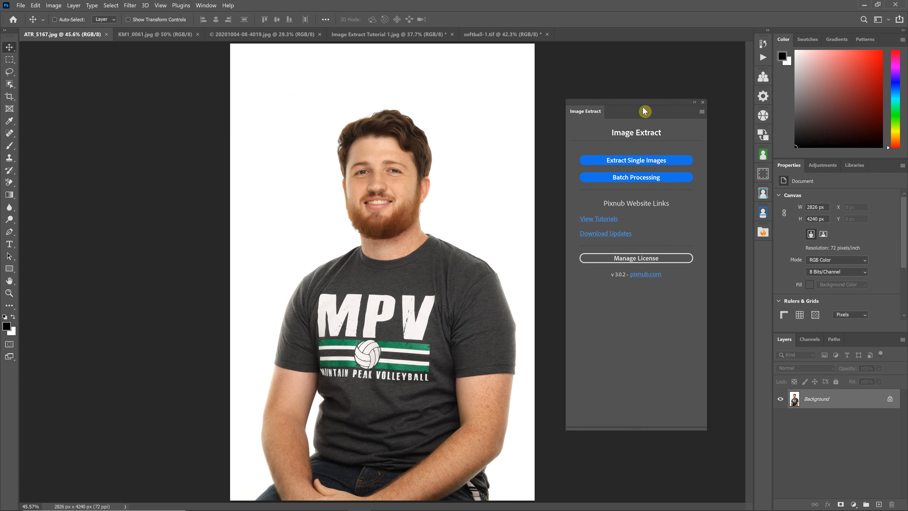
{"action": "left_click_drag", "start_coordinate": [640, 101], "coordinate": [553, 134]}
{"action": "left_click_drag", "start_coordinate": [706, 257], "coordinate": [744, 255]}
{"action": "left_click_drag", "start_coordinate": [687, 185], "coordinate": [677, 163]}
{"action": "left_click_drag", "start_coordinate": [781, 146], "coordinate": [772, 140]}
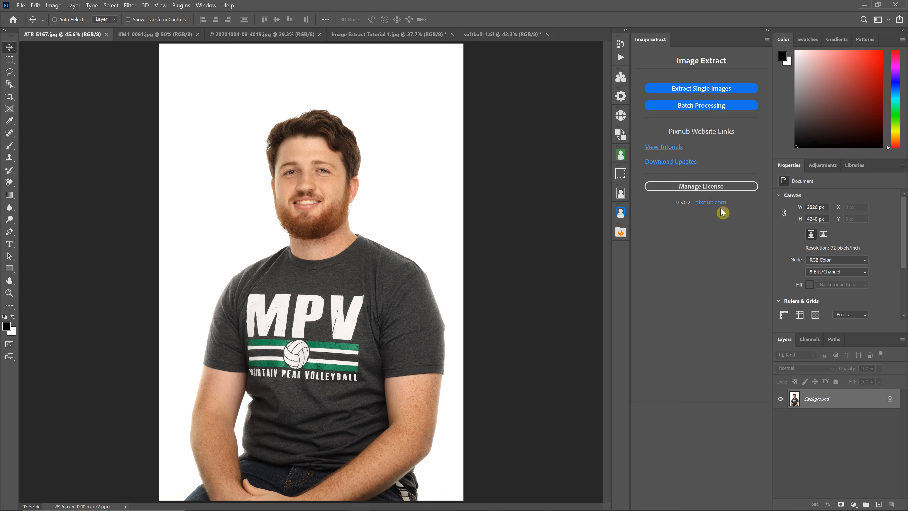
Review Image Extract's single-image tools and batch processing modes, and return to its home menu.
{"action": "left_click", "coordinate": [702, 90]}
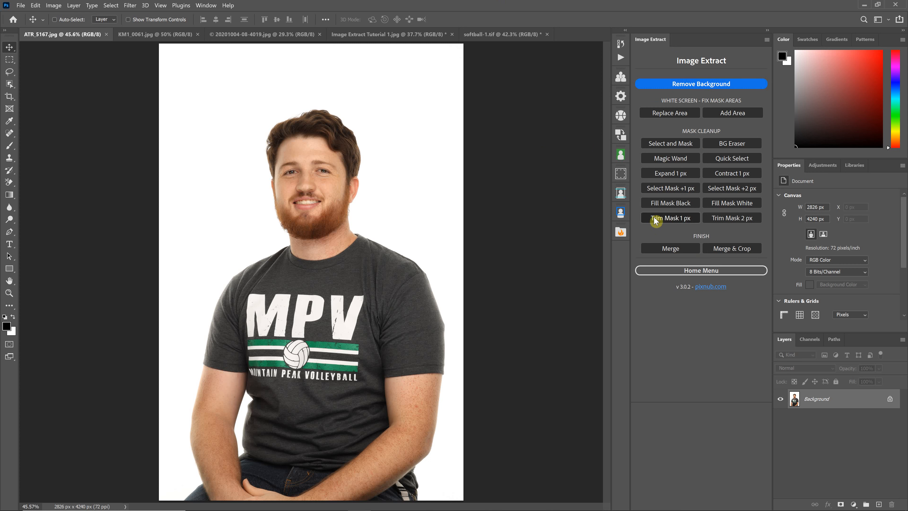
{"action": "left_click", "coordinate": [688, 276]}
{"action": "left_click", "coordinate": [707, 108]}
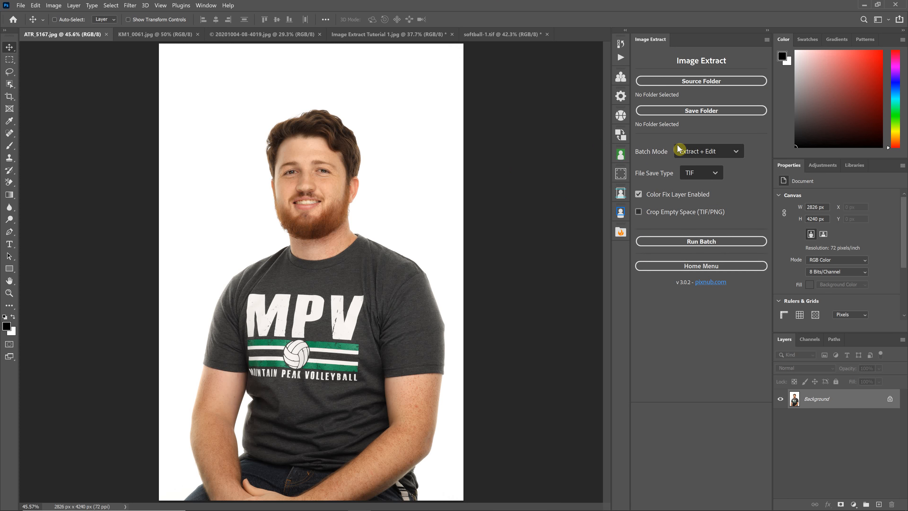
{"action": "left_click", "coordinate": [690, 152]}
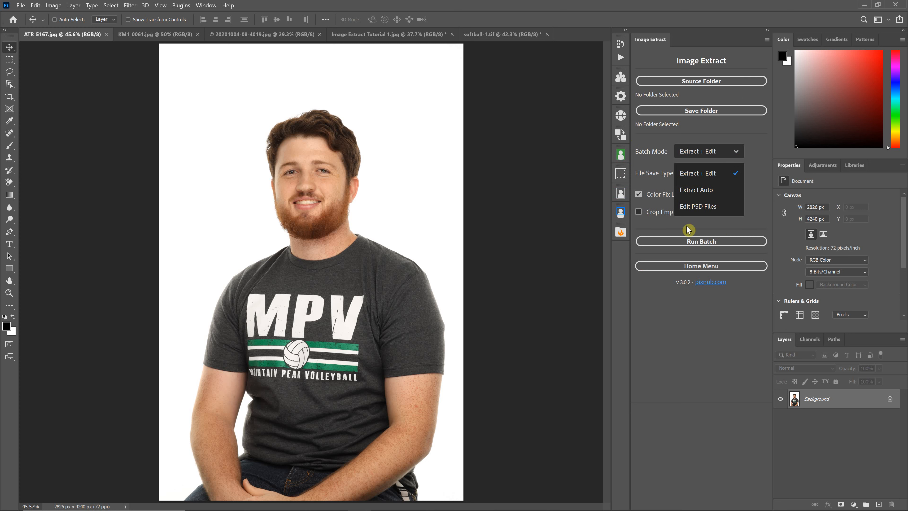
{"action": "left_click", "coordinate": [707, 269]}
{"action": "left_click", "coordinate": [708, 268]}
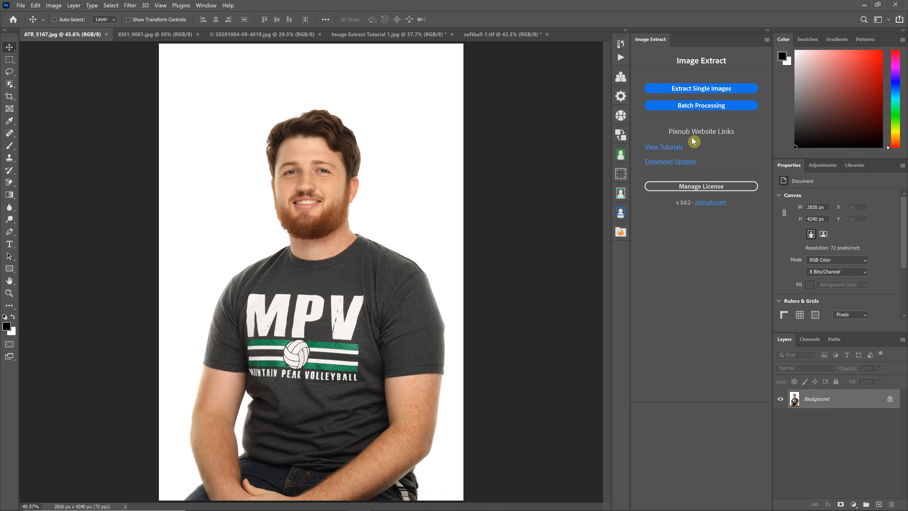
Remove the background from ATR_5167.jpg with Image Extract's single-image tools.
{"action": "left_click", "coordinate": [701, 90]}
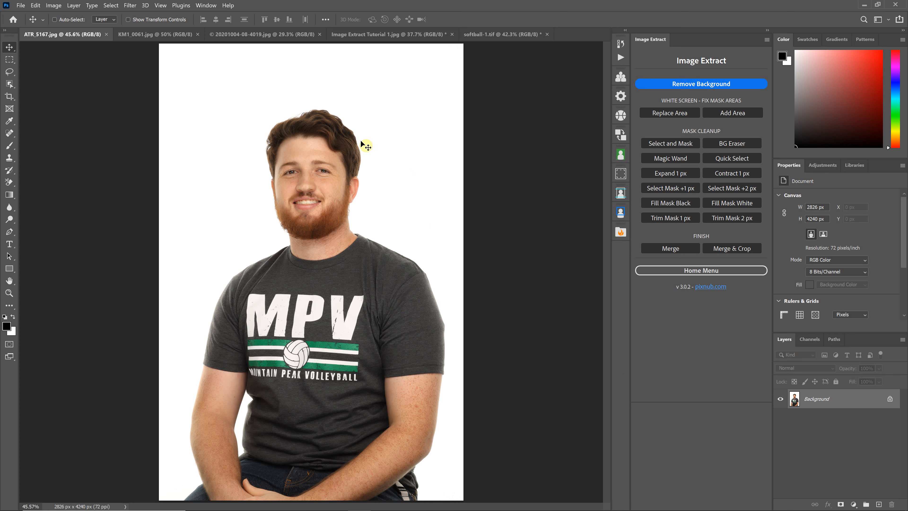
{"action": "left_click", "coordinate": [717, 87]}
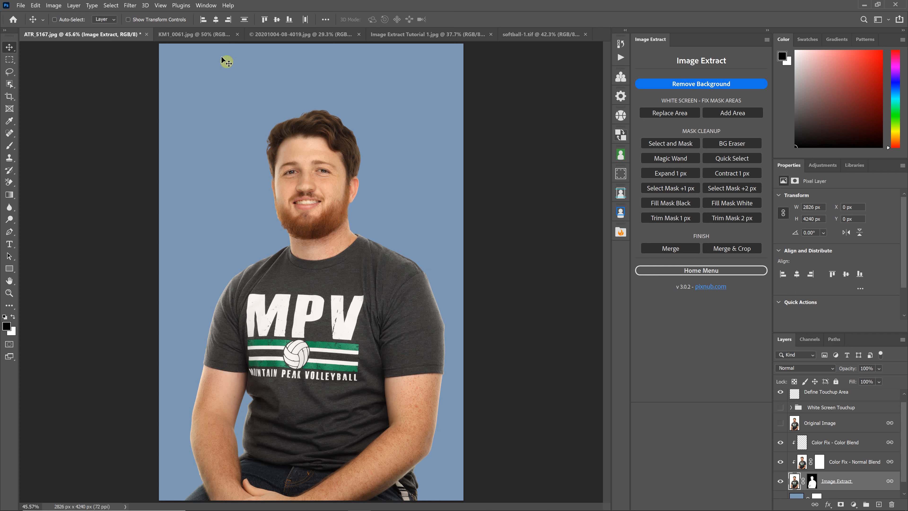
{"action": "left_click", "coordinate": [111, 5]}
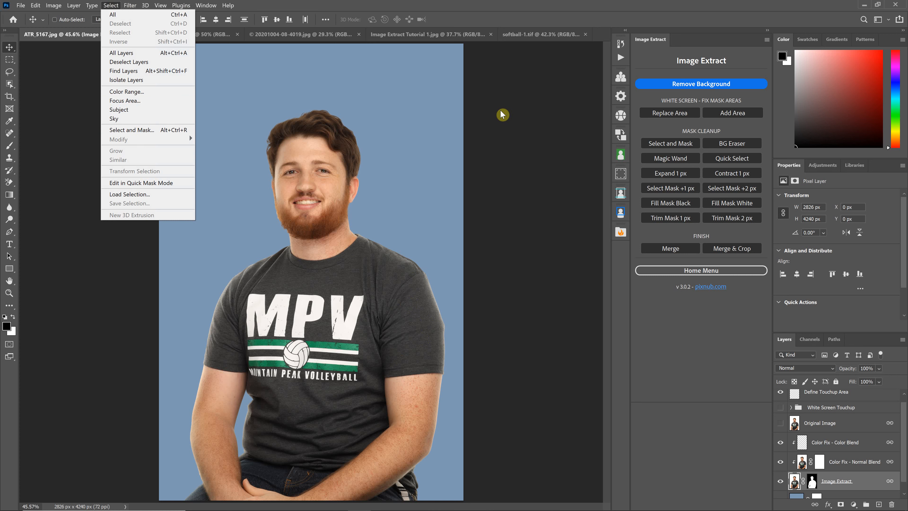
{"action": "left_click", "coordinate": [506, 115]}
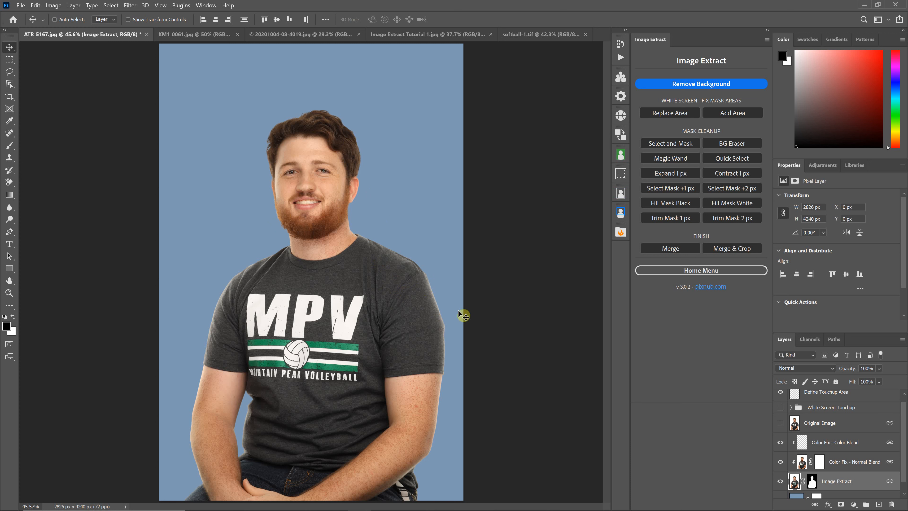
Enlarge the layer list and temporarily hide the Color BG layer to examine the cutout on transparency.
{"action": "left_click_drag", "start_coordinate": [844, 332], "coordinate": [844, 284]}
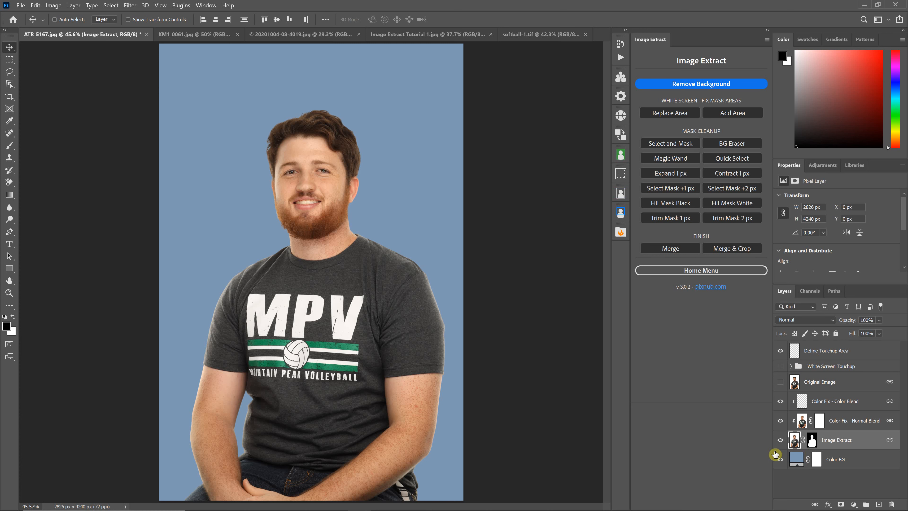
{"action": "left_click", "coordinate": [781, 460]}
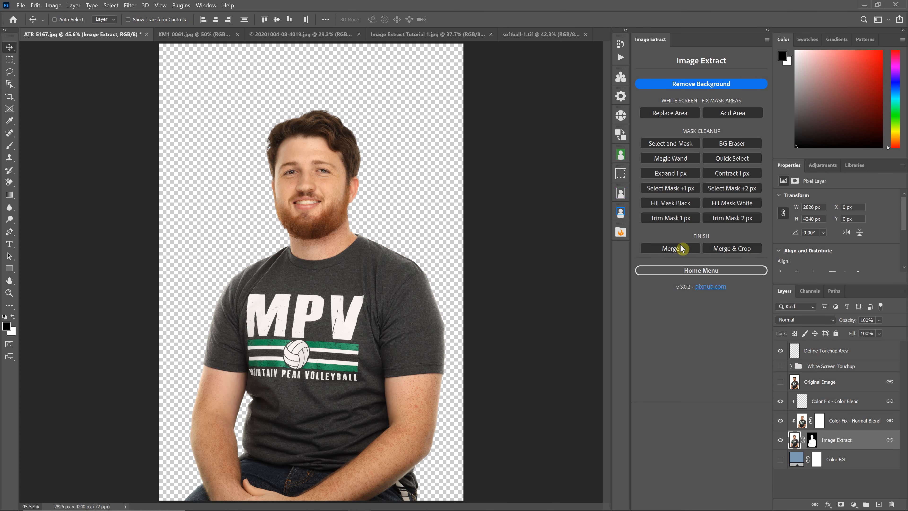
{"action": "left_click", "coordinate": [779, 461]}
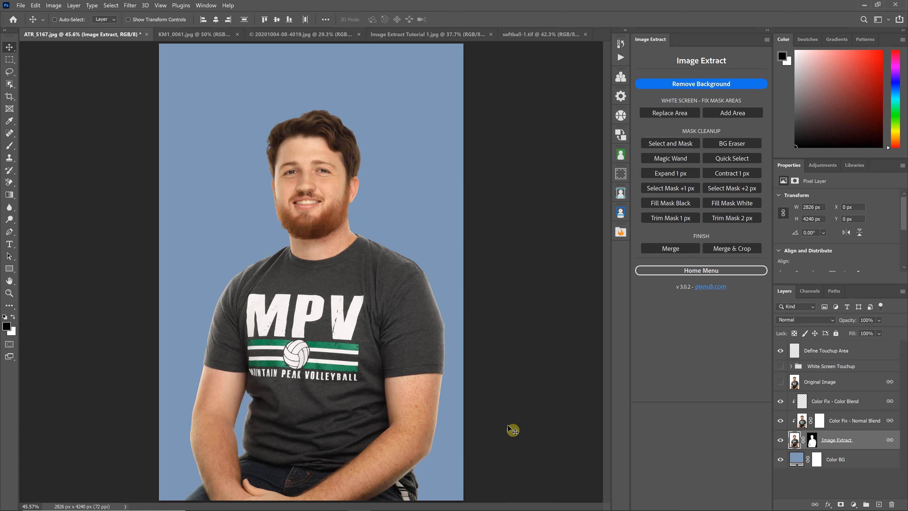
Change the Color BG fill layer to a darker slate blue, about #394e63.
{"action": "double_click", "coordinate": [797, 458]}
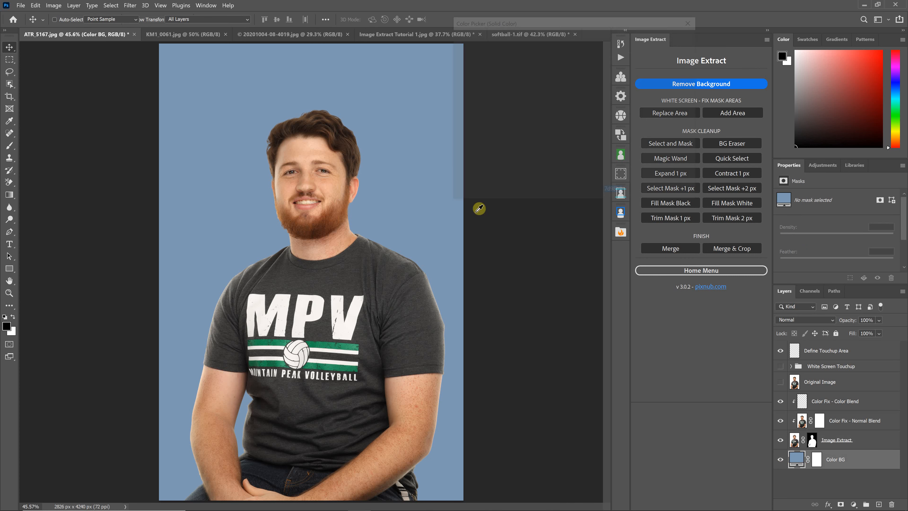
{"action": "left_click", "coordinate": [501, 112]}
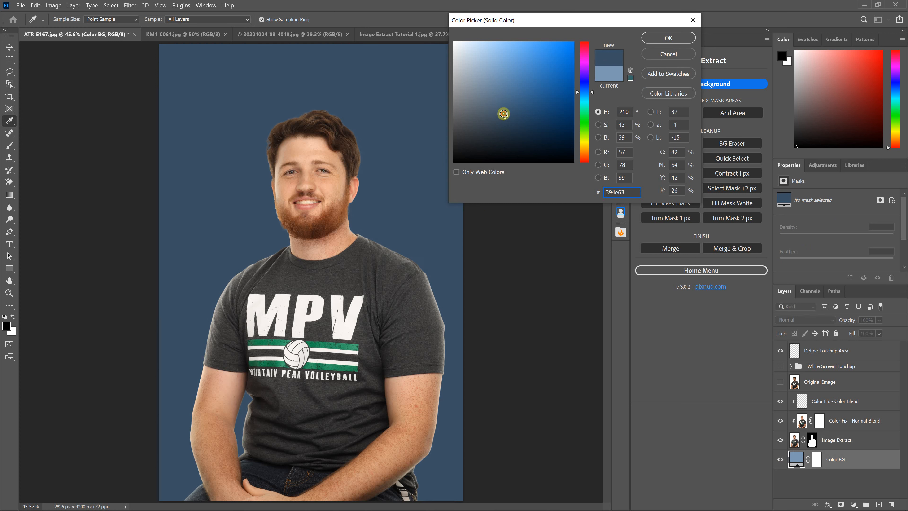
{"action": "left_click", "coordinate": [660, 43]}
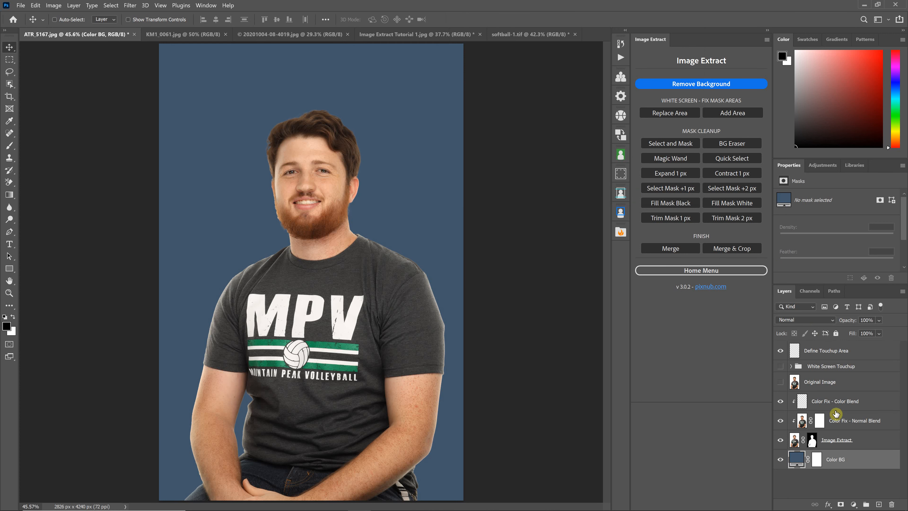
Compare the man's hair edges up close with the Color Fix - Normal Blend layer hidden and shown.
{"action": "left_click", "coordinate": [780, 421]}
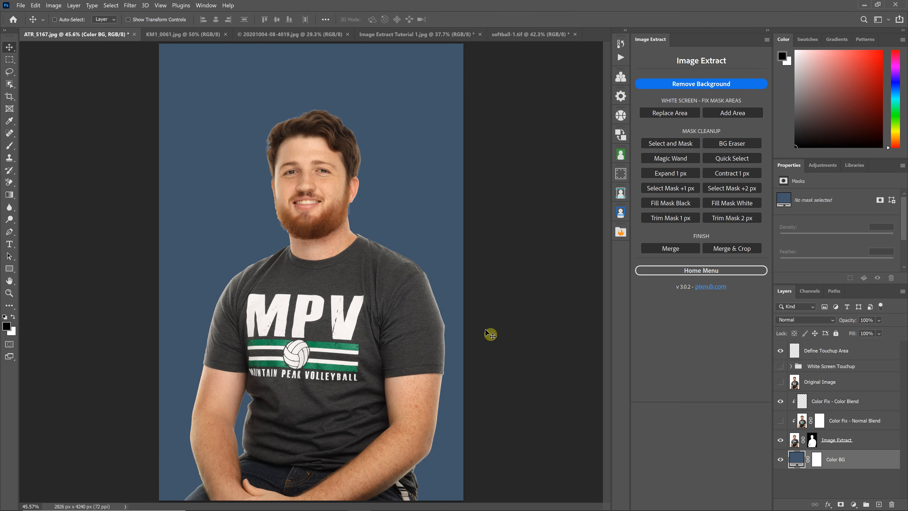
{"action": "key", "text": "ctrl+equal"}
{"action": "key", "text": "ctrl+equal"}
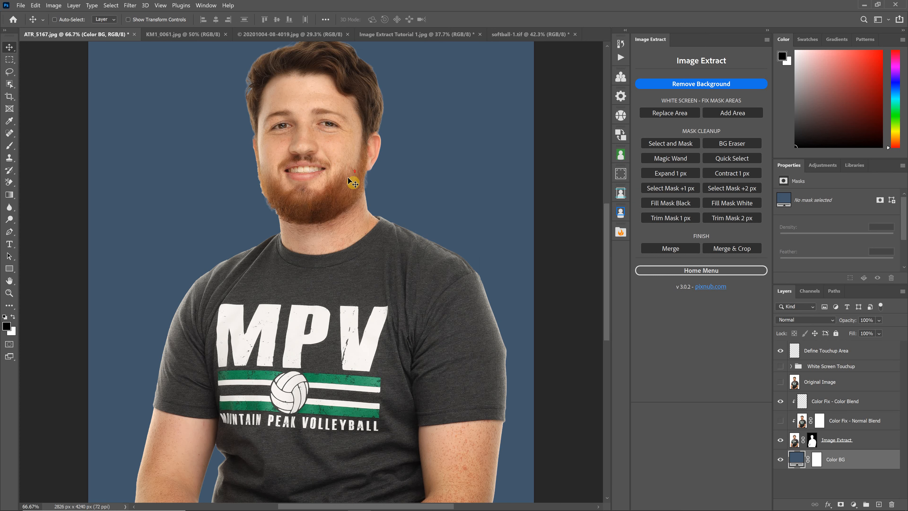
{"action": "scroll", "coordinate": [232, 202], "scroll_direction": "up", "scroll_amount": 3}
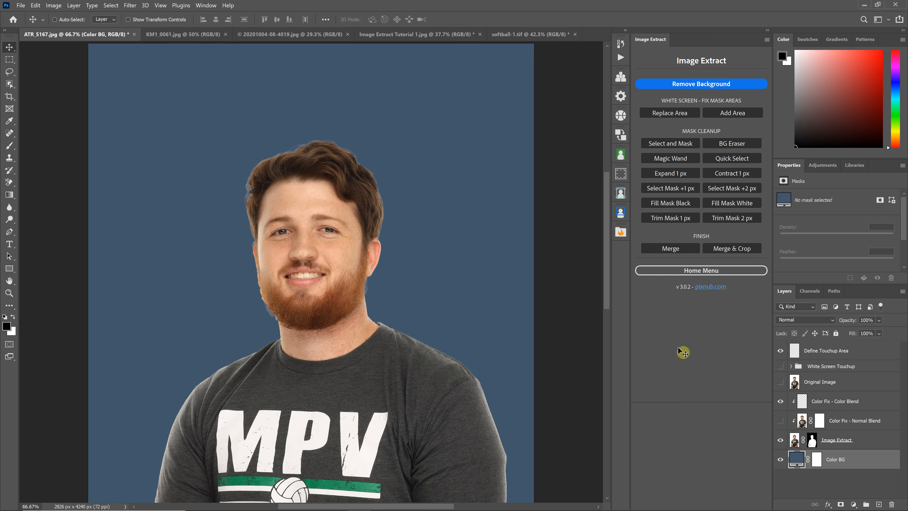
{"action": "left_click", "coordinate": [780, 420]}
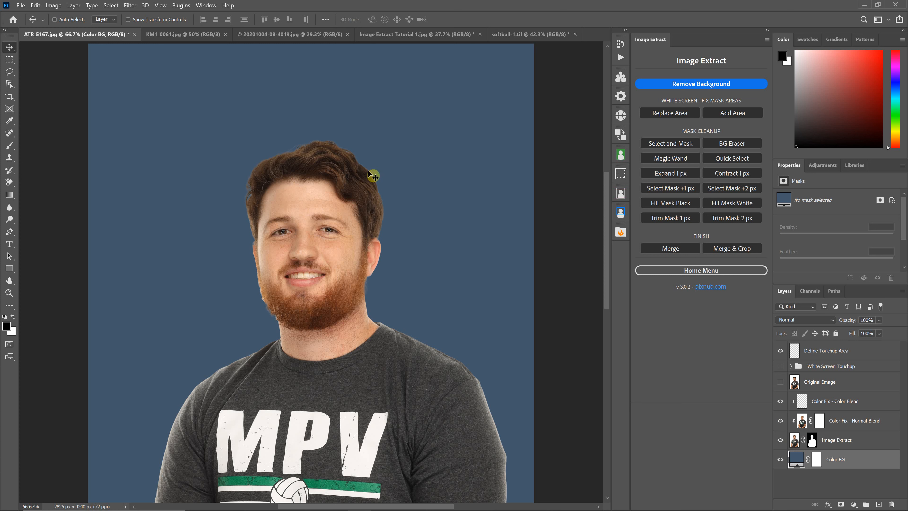
{"action": "left_click", "coordinate": [781, 422]}
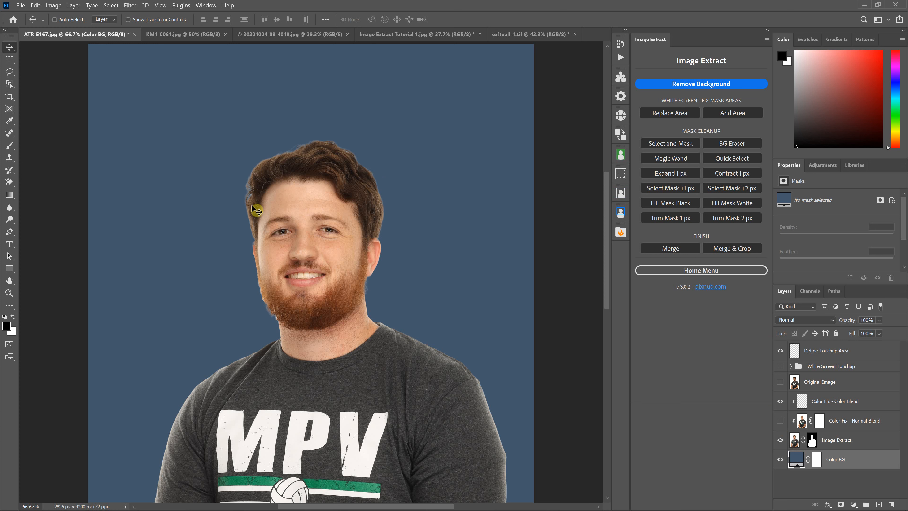
{"action": "left_click", "coordinate": [777, 422]}
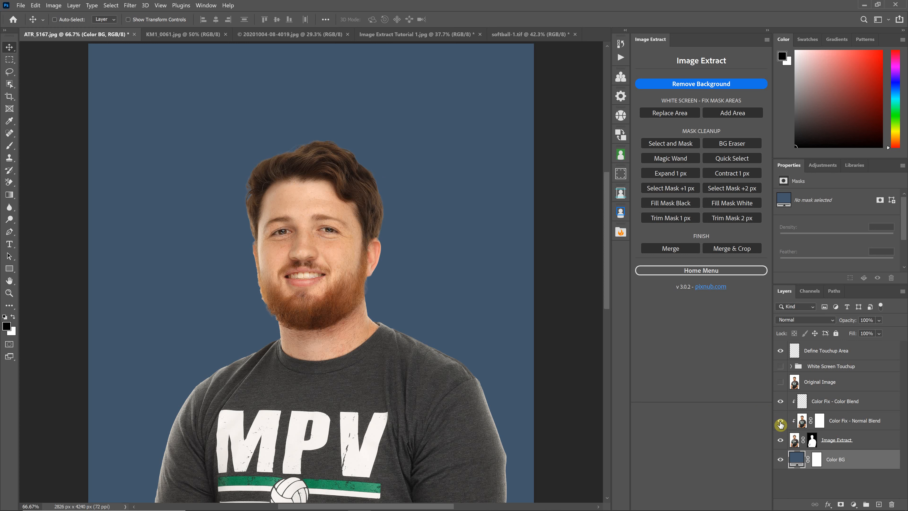
{"action": "key", "text": "ctrl+0"}
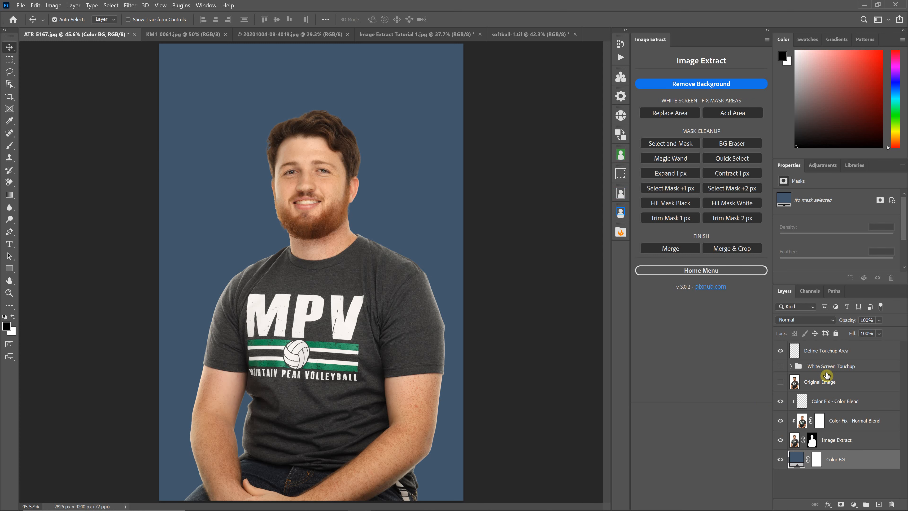
Show and expand the White Screen Touchup group to examine its layers, and collapse and hide it again.
{"action": "key", "text": "ctrl"}
{"action": "left_click", "coordinate": [781, 367]}
{"action": "left_click", "coordinate": [791, 366]}
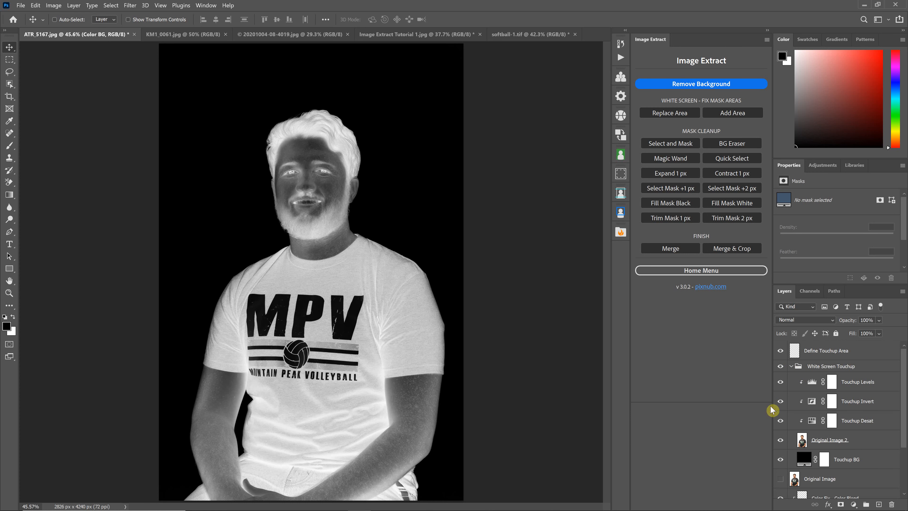
{"action": "left_click", "coordinate": [787, 368]}
{"action": "left_click", "coordinate": [790, 367]}
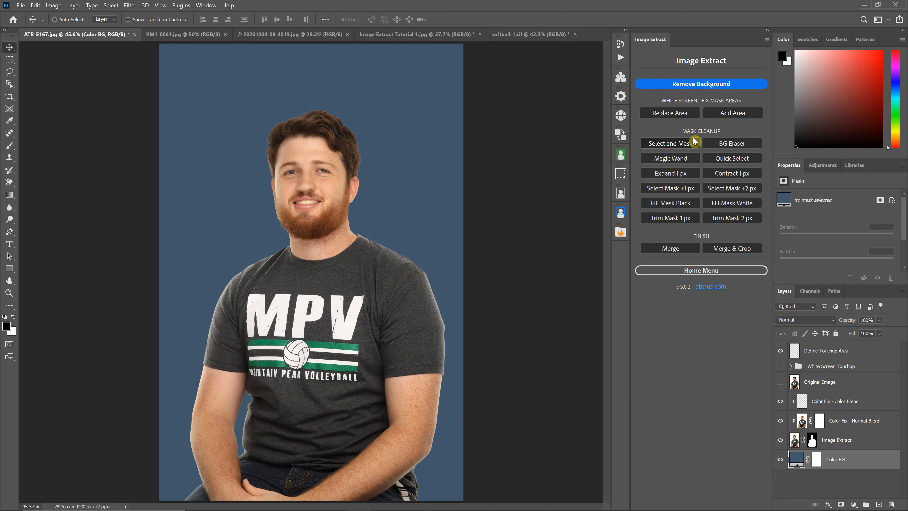
Switch to KM1_0061.jpg, remove its background with Image Extract, and view the football player at 100%.
{"action": "left_click", "coordinate": [184, 34]}
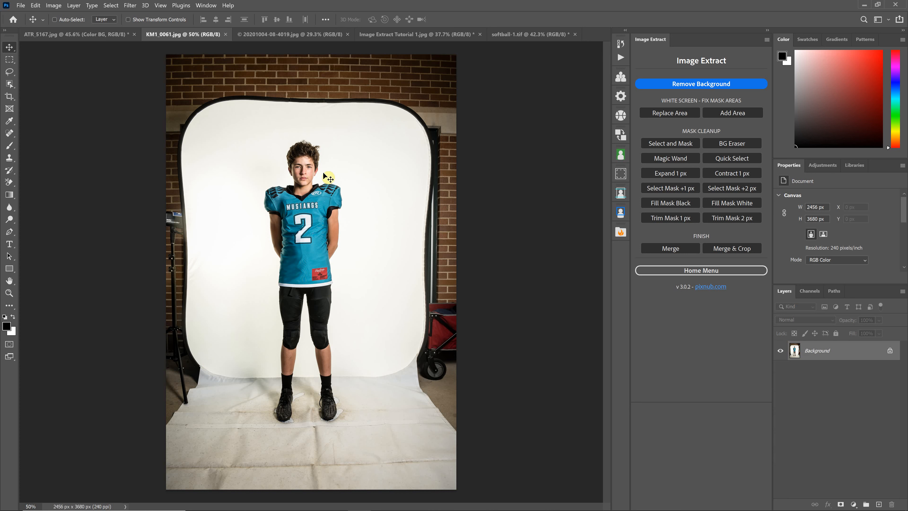
{"action": "left_click", "coordinate": [697, 85]}
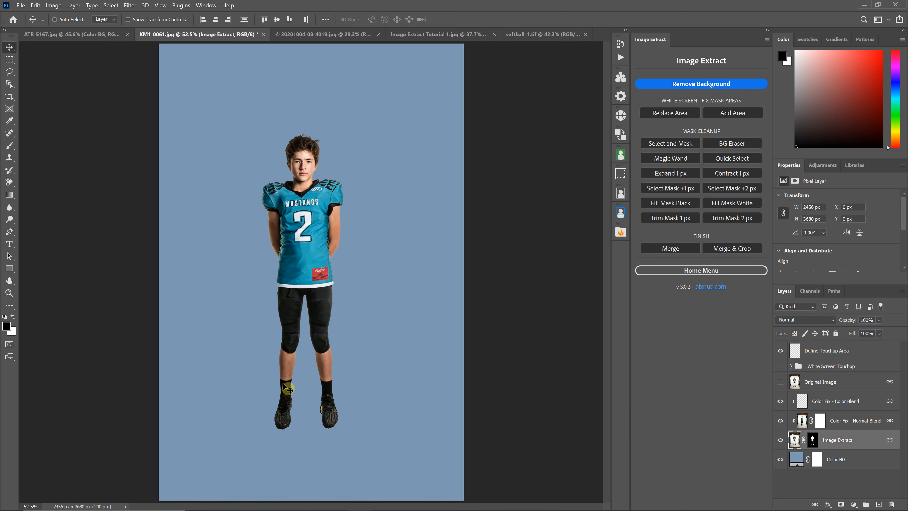
{"action": "key", "text": "ctrl+1"}
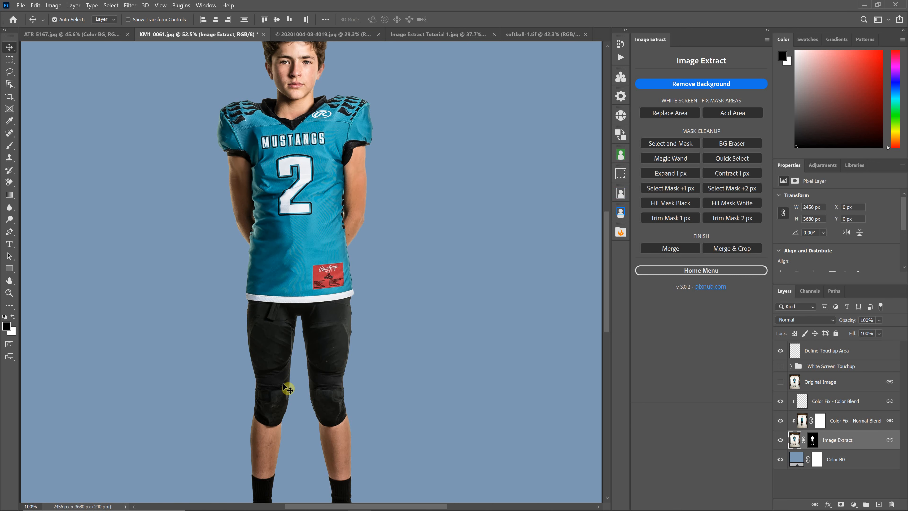
Examine the football player's cutout edges at 200% from the hair to the shoes, and return to the full image.
{"action": "key", "text": "ctrl+plus"}
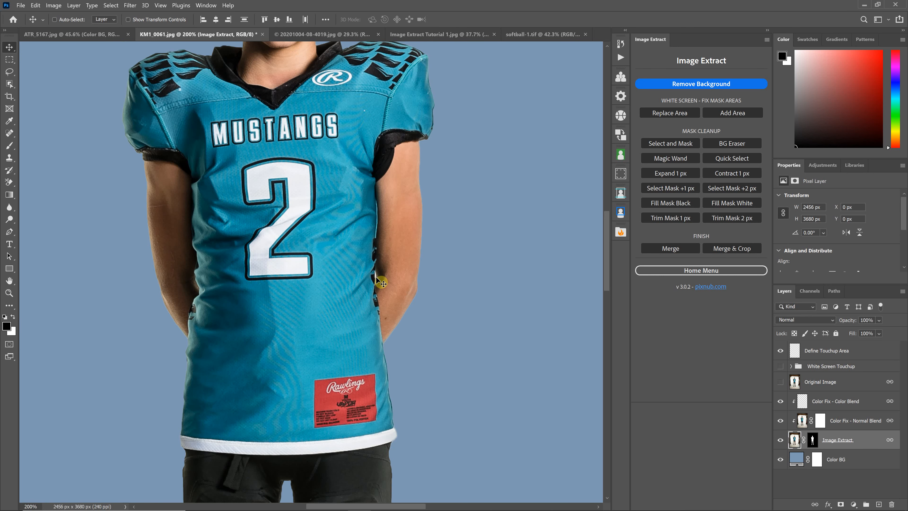
{"action": "left_click_drag", "start_coordinate": [606, 270], "coordinate": [606, 230]}
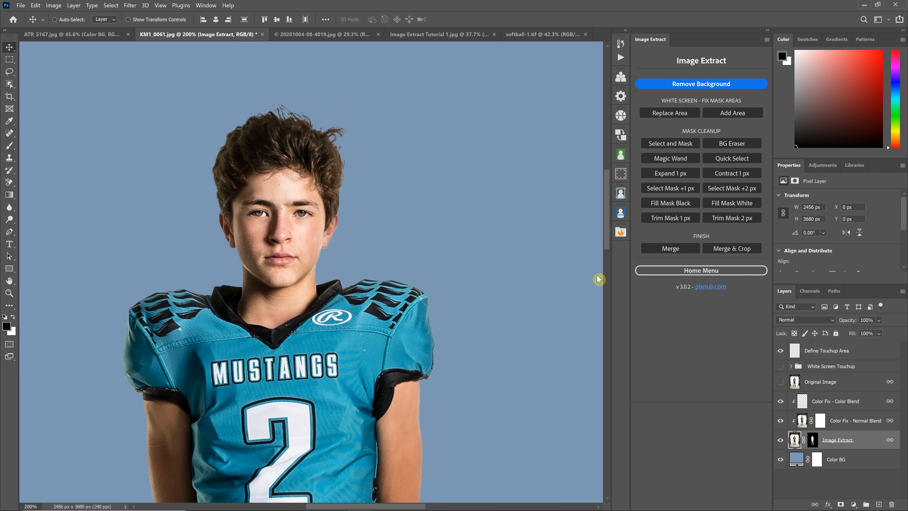
{"action": "left_click", "coordinate": [606, 354]}
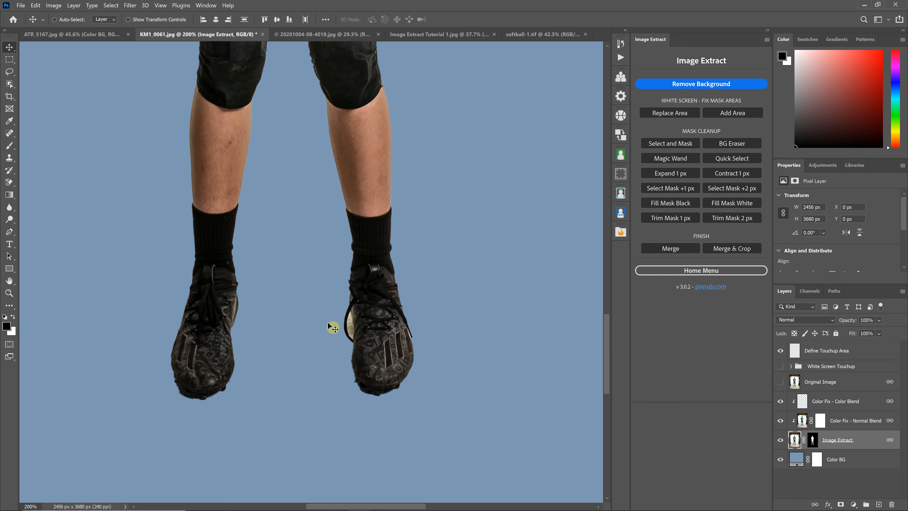
{"action": "key", "text": "ctrl+0"}
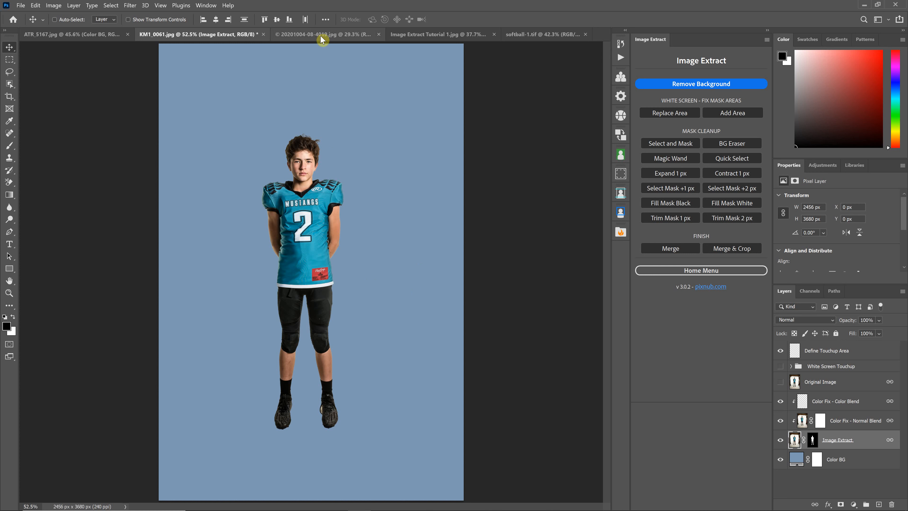
{"action": "left_click", "coordinate": [303, 33]}
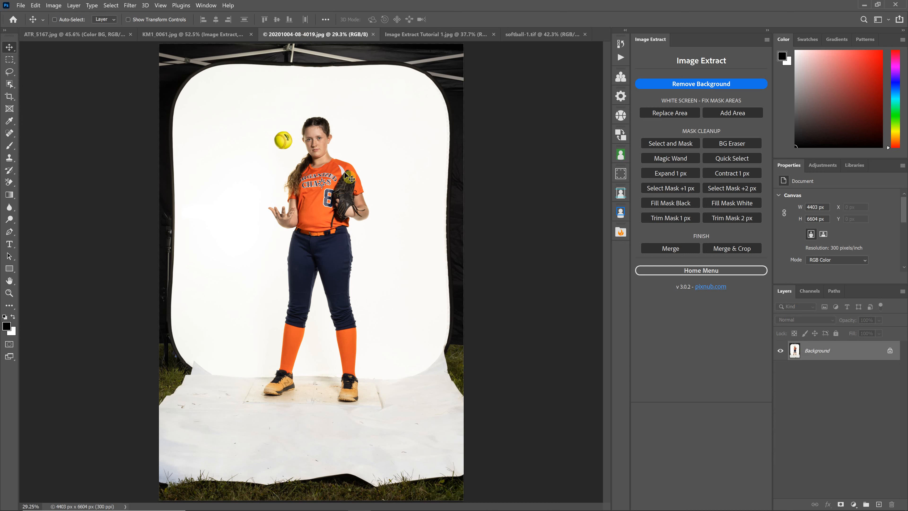
{"action": "left_click", "coordinate": [667, 88]}
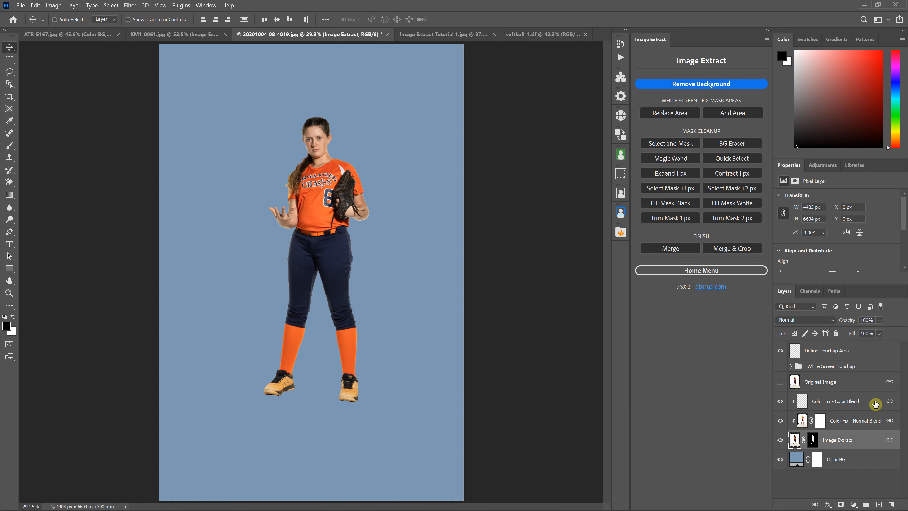
Hide both Color Fix layers and disable the Image Extract layer mask to inspect the full photo, and restore them all.
{"action": "left_click", "coordinate": [780, 420]}
{"action": "left_click", "coordinate": [781, 401]}
{"action": "right_click", "coordinate": [807, 443]}
{"action": "left_click", "coordinate": [828, 360]}
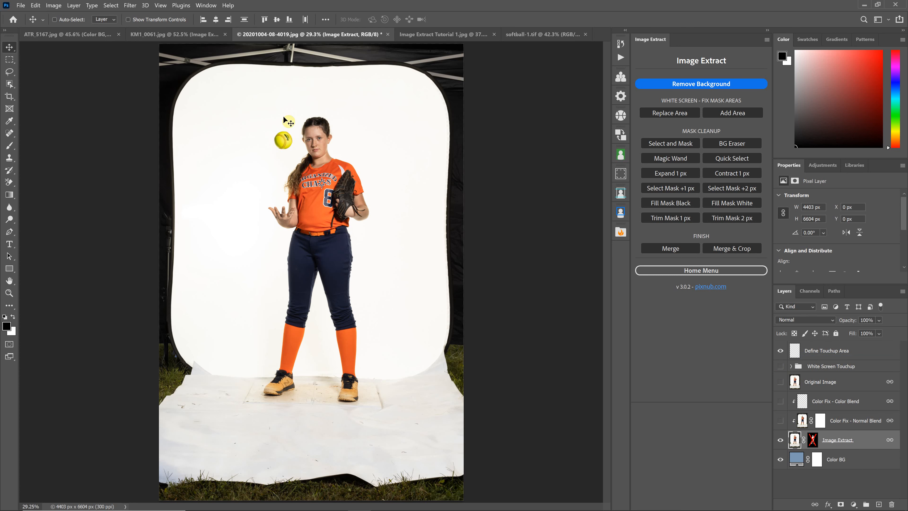
{"action": "right_click", "coordinate": [806, 443]}
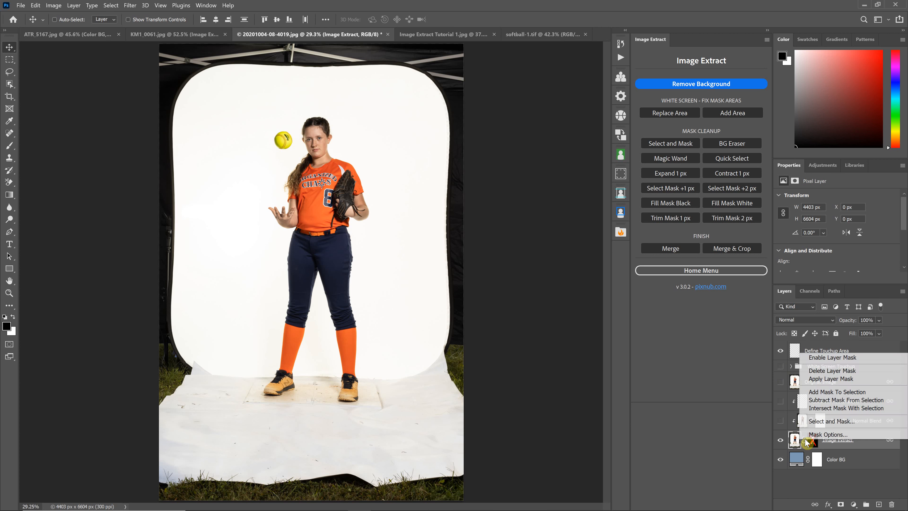
{"action": "left_click", "coordinate": [822, 357]}
{"action": "left_click", "coordinate": [780, 420]}
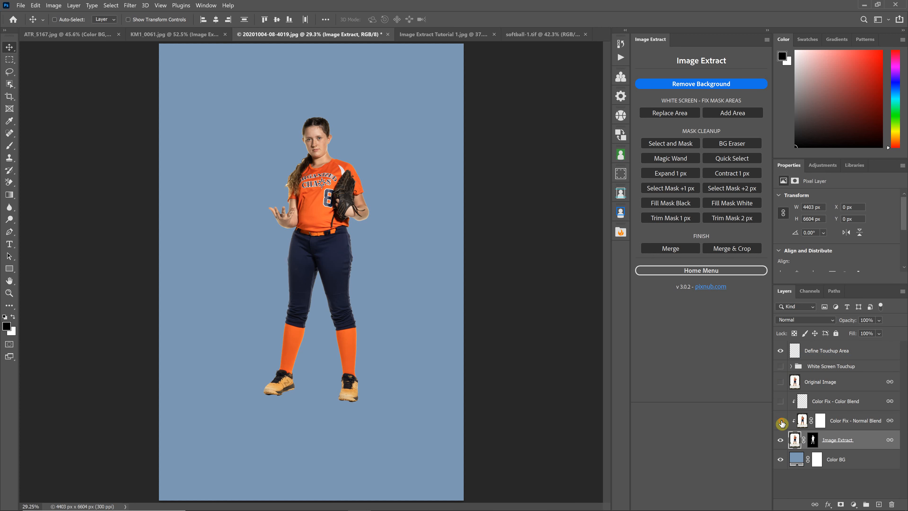
{"action": "left_click", "coordinate": [780, 401]}
Compare the cutout with the Original Image layer, and examine the softball, backdrop and ground in the original photo.
{"action": "left_click", "coordinate": [780, 382]}
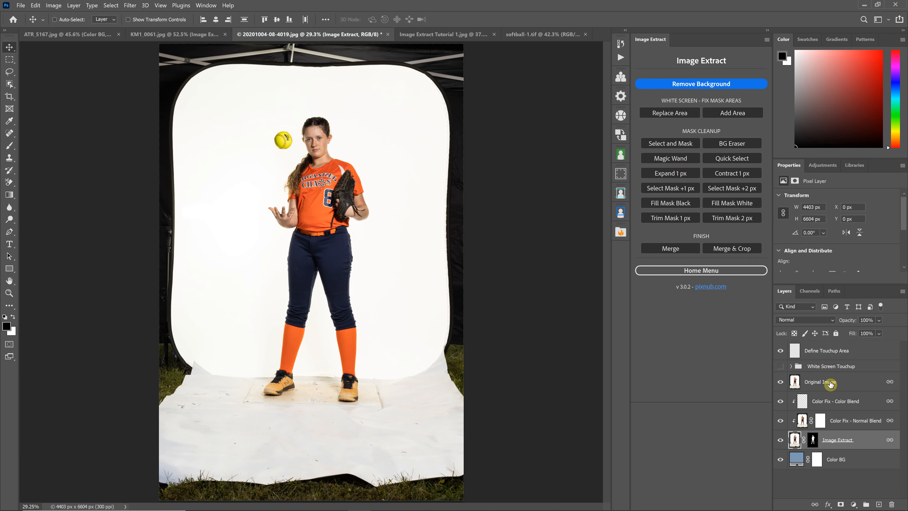
{"action": "left_click", "coordinate": [778, 383]}
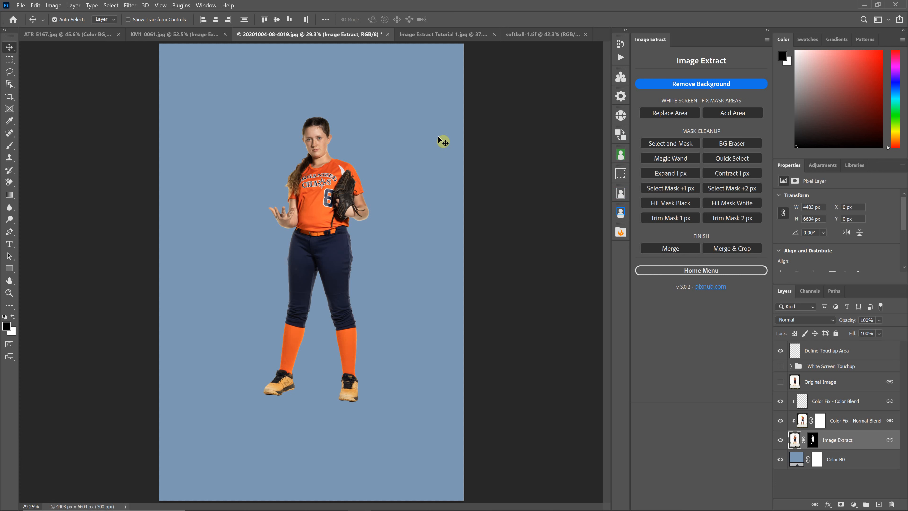
{"action": "key", "text": "ctrl+plus"}
{"action": "key", "text": "ctrl+plus"}
{"action": "key", "text": "ctrl+plus"}
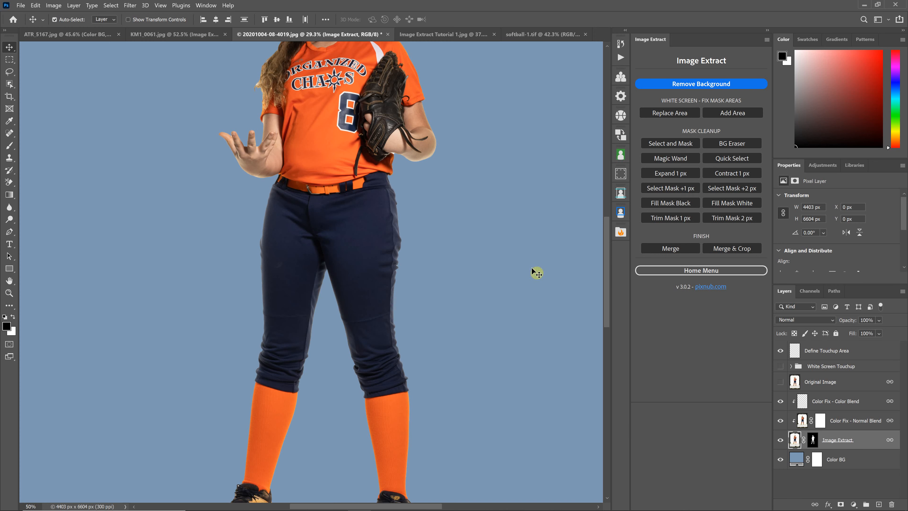
{"action": "left_click", "coordinate": [778, 384]}
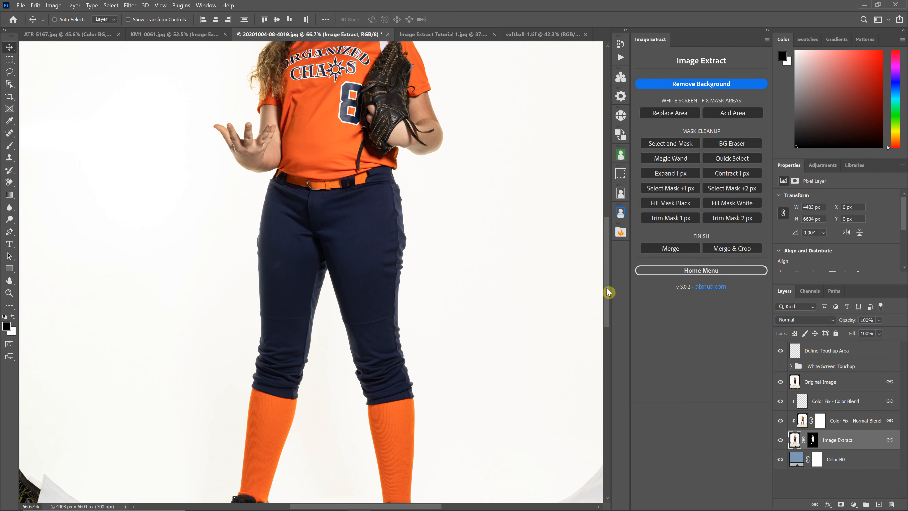
{"action": "left_click_drag", "start_coordinate": [608, 292], "coordinate": [607, 241]}
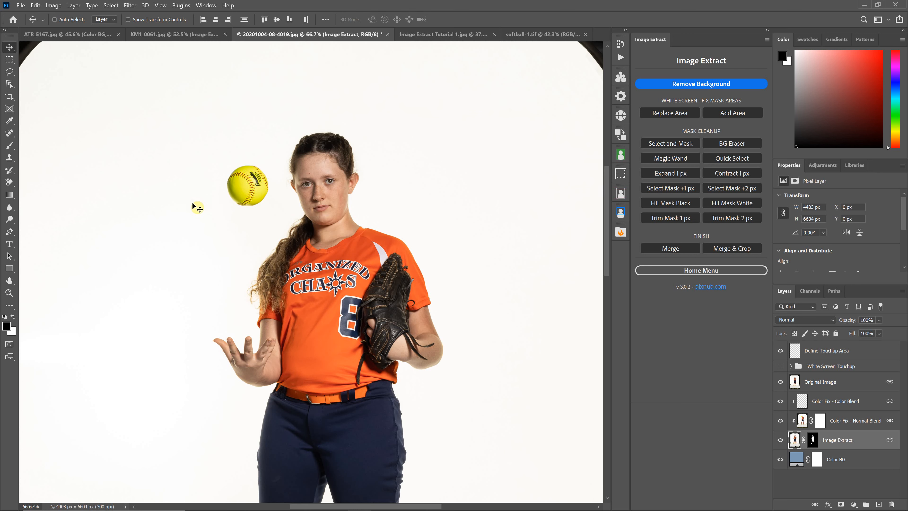
{"action": "key", "text": "ctrl+minus"}
{"action": "key", "text": "ctrl+minus"}
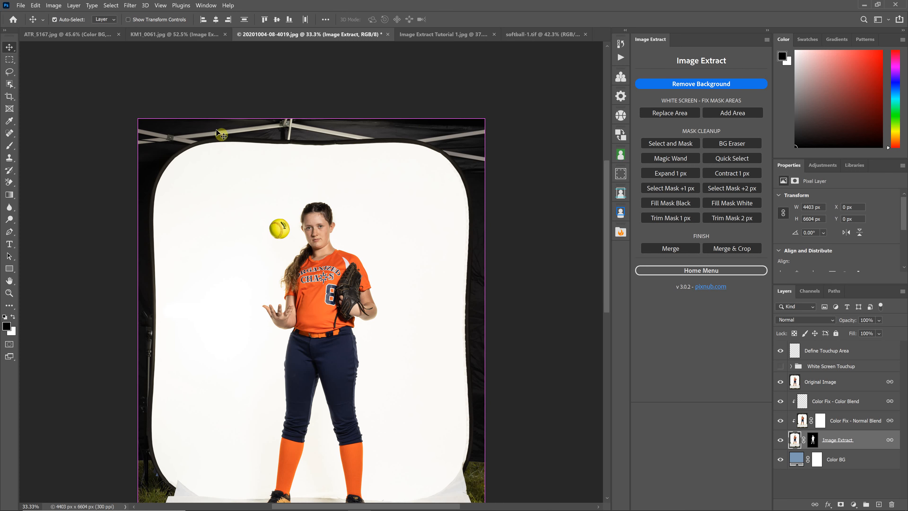
{"action": "scroll", "coordinate": [150, 256], "scroll_direction": "down", "scroll_amount": 5}
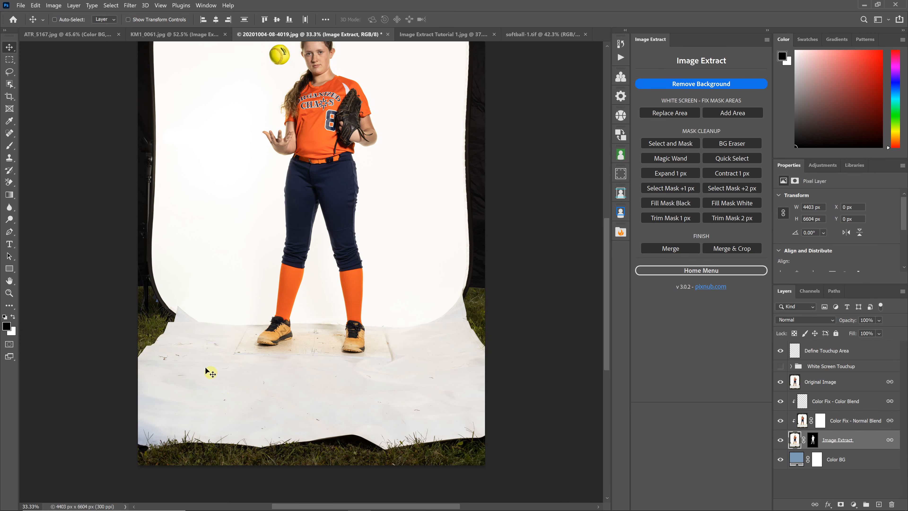
{"action": "scroll", "coordinate": [291, 363], "scroll_direction": "down", "scroll_amount": 1}
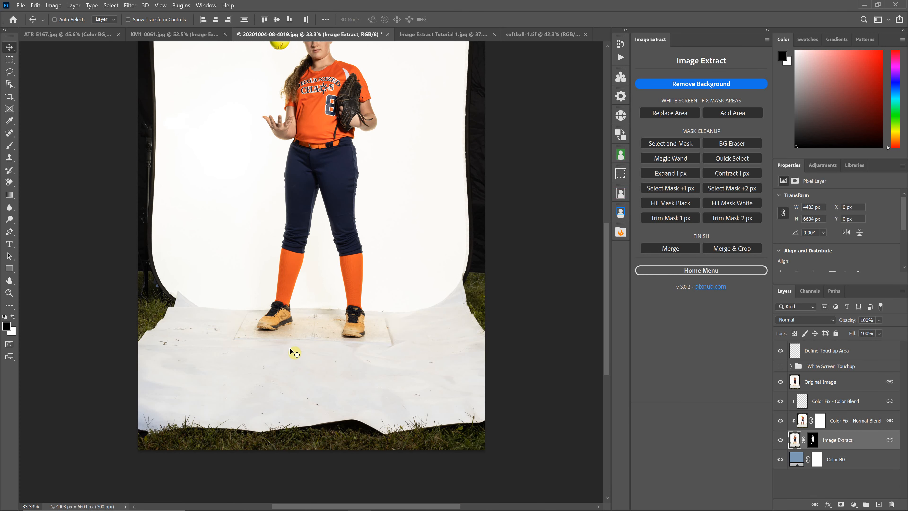
{"action": "scroll", "coordinate": [295, 345], "scroll_direction": "up", "scroll_amount": 3}
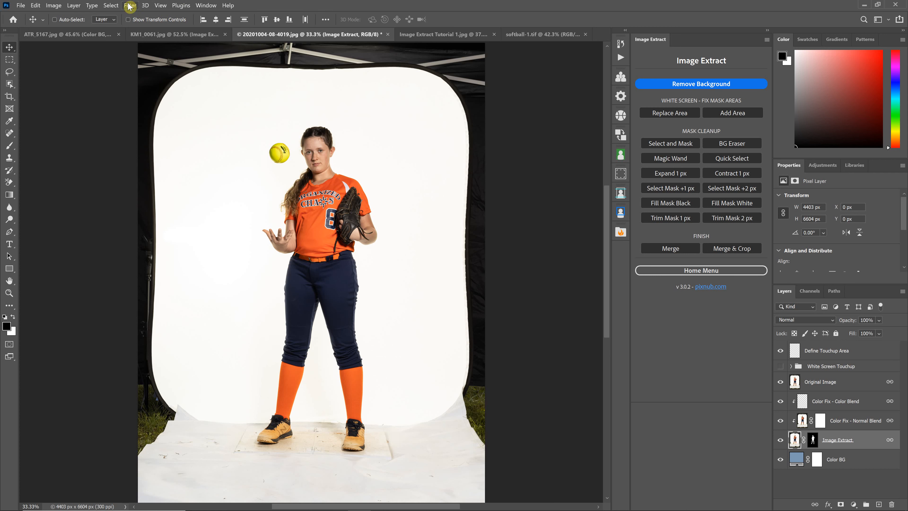
{"action": "left_click", "coordinate": [111, 5]}
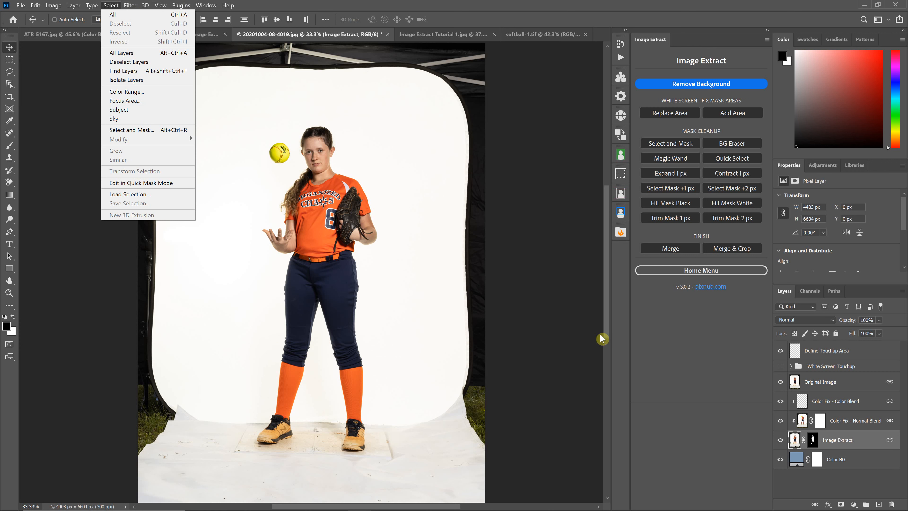
{"action": "left_click", "coordinate": [414, 4]}
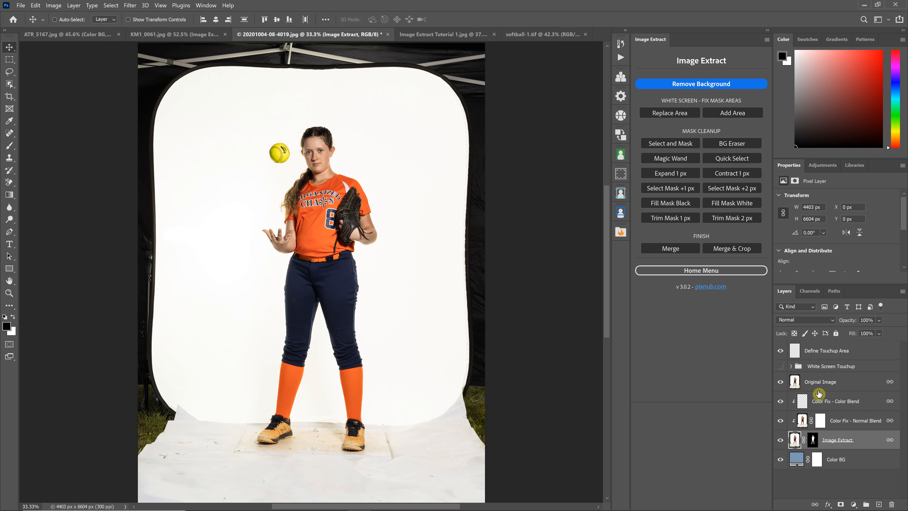
Compare the cutout with the original photo by hiding and showing the Original Image layer.
{"action": "left_click", "coordinate": [780, 382]}
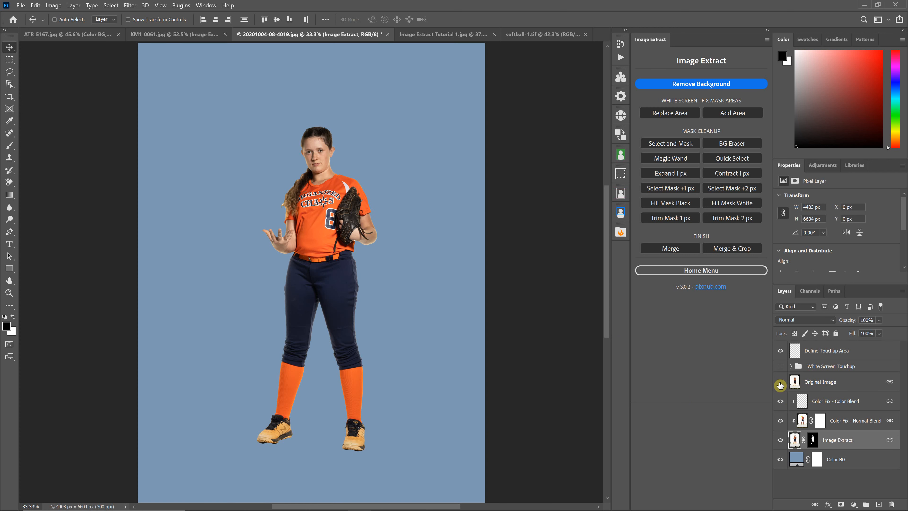
{"action": "left_click", "coordinate": [780, 383]}
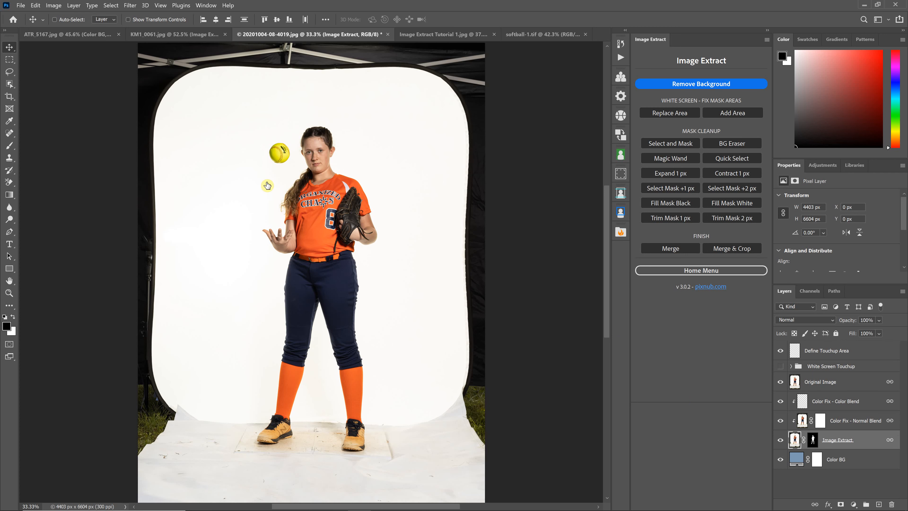
Paint over the floating softball on the Define Touchup Area layer with a 500 px black brush.
{"action": "scroll", "coordinate": [267, 185], "scroll_direction": "up", "scroll_amount": 1}
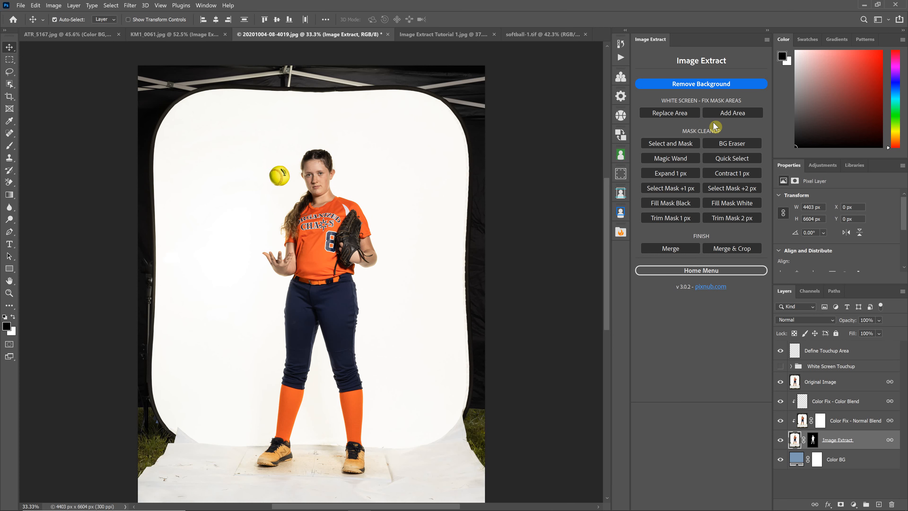
{"action": "key", "text": "ctrl+plus"}
{"action": "key", "text": "ctrl+plus"}
{"action": "key", "text": "ctrl+plus"}
{"action": "scroll", "coordinate": [549, 205], "scroll_direction": "up", "scroll_amount": 2}
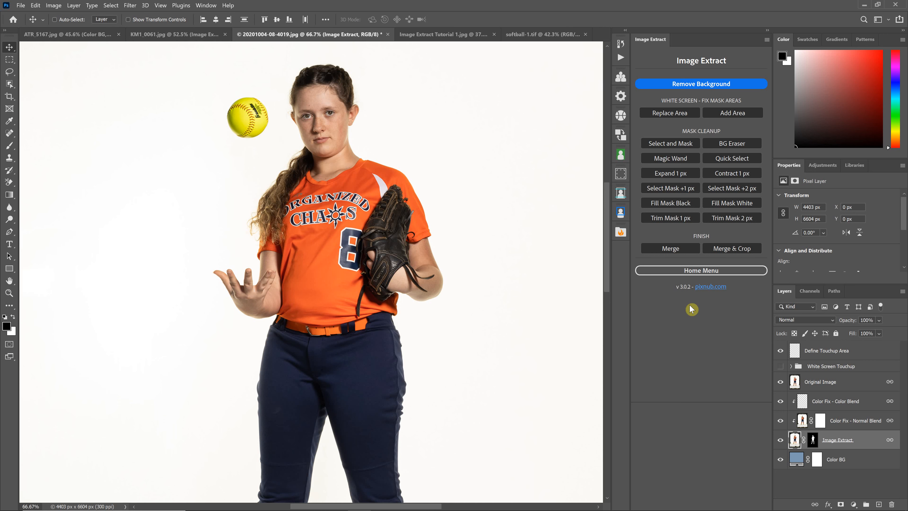
{"action": "scroll", "coordinate": [829, 372], "scroll_direction": "up", "scroll_amount": 3}
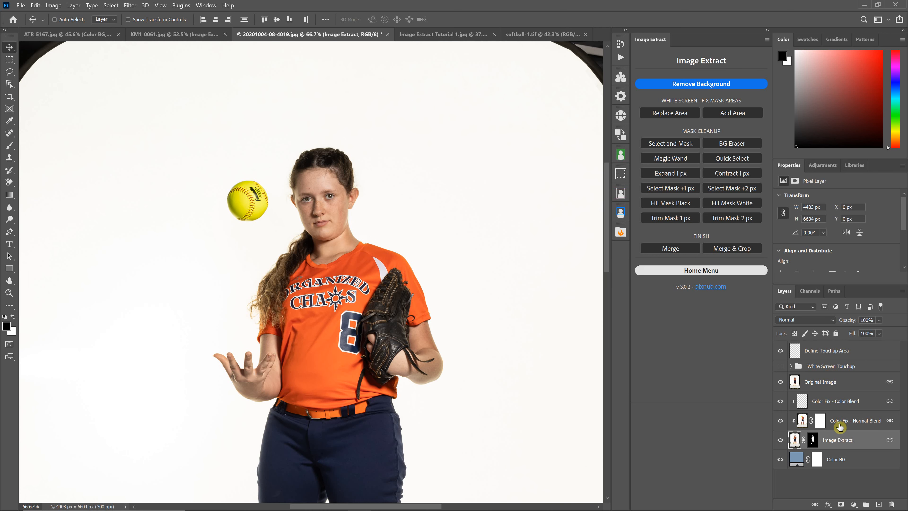
{"action": "key", "text": "b"}
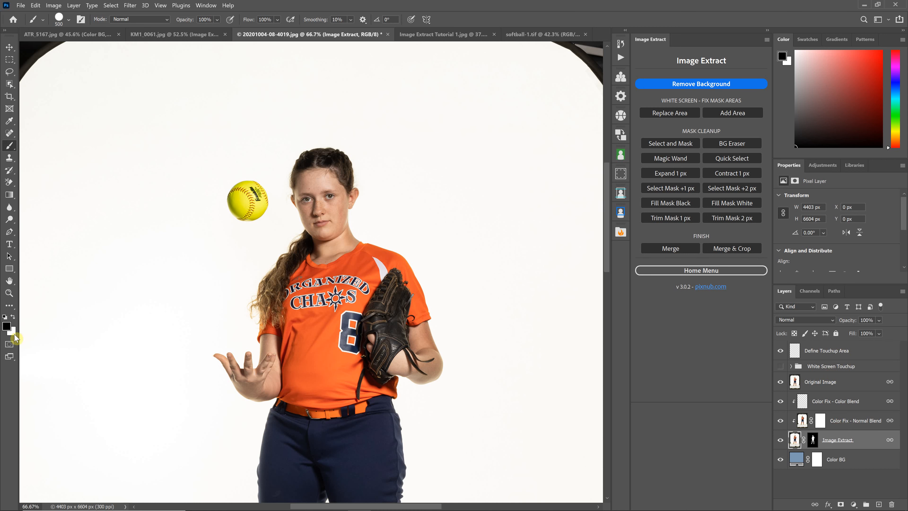
{"action": "scroll", "coordinate": [812, 402], "scroll_direction": "down", "scroll_amount": 1}
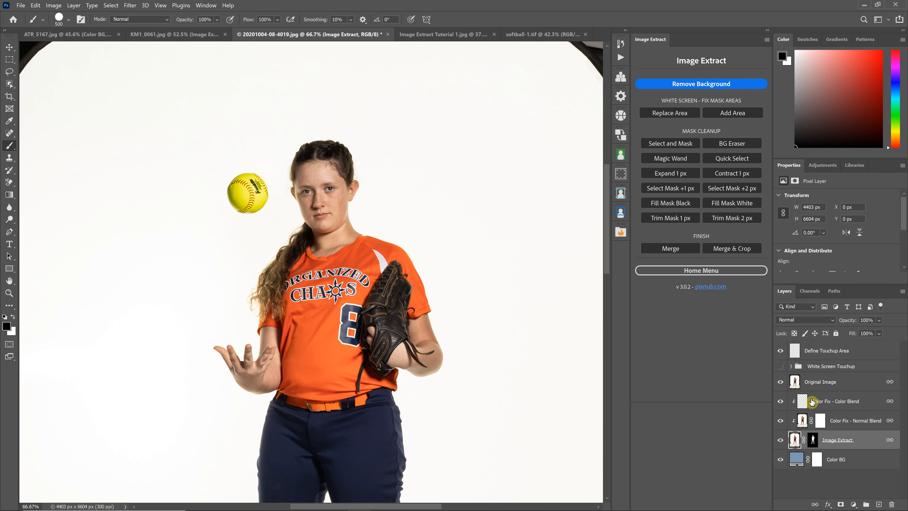
{"action": "left_click", "coordinate": [829, 353]}
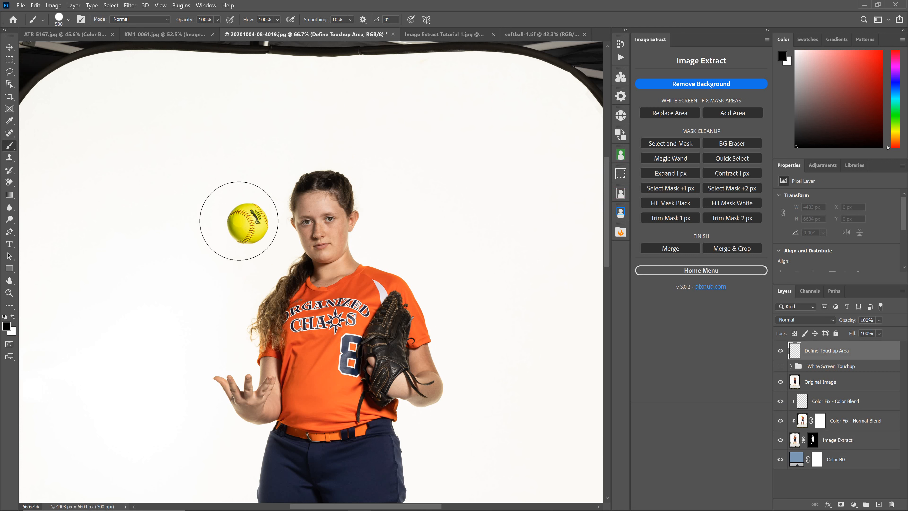
{"action": "left_click_drag", "start_coordinate": [239, 221], "coordinate": [234, 217]}
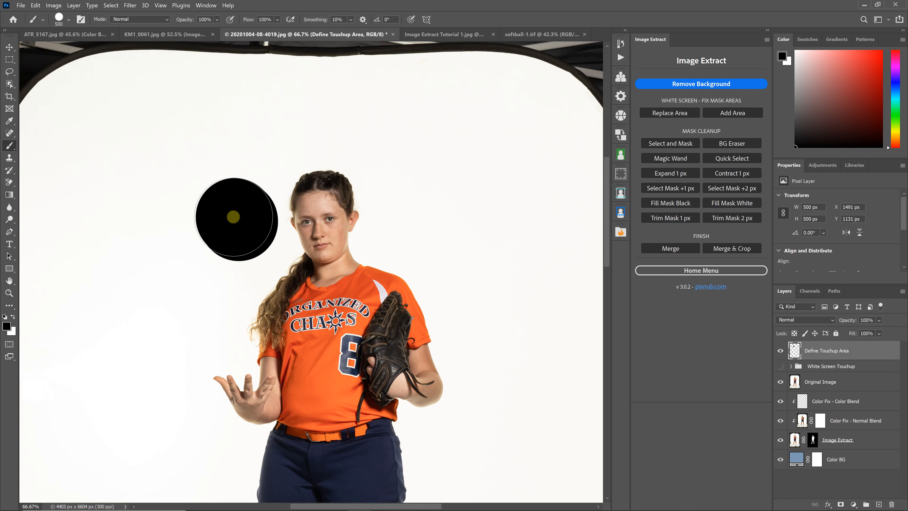
Run Replace Area on the painted softball area, lower the white input level in Levels and accept the result.
{"action": "left_click", "coordinate": [678, 114]}
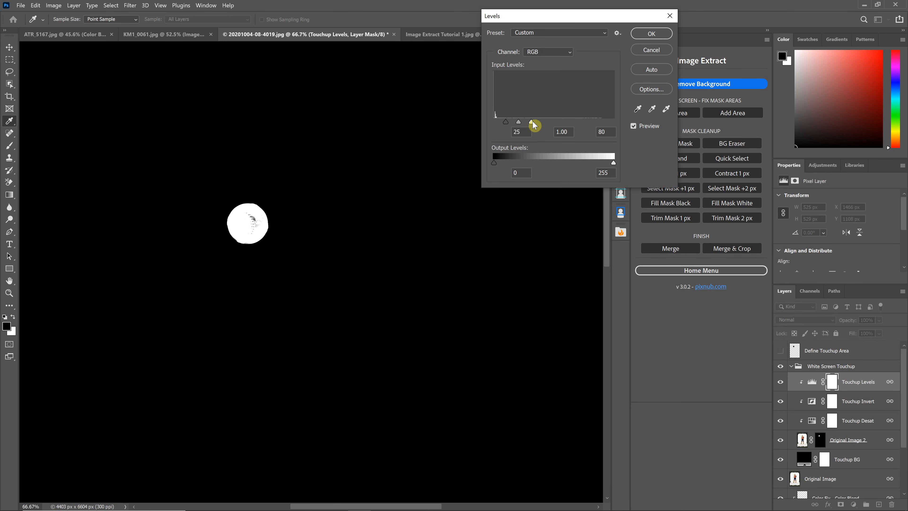
{"action": "left_click_drag", "start_coordinate": [532, 121], "coordinate": [510, 124]}
{"action": "left_click", "coordinate": [658, 35]}
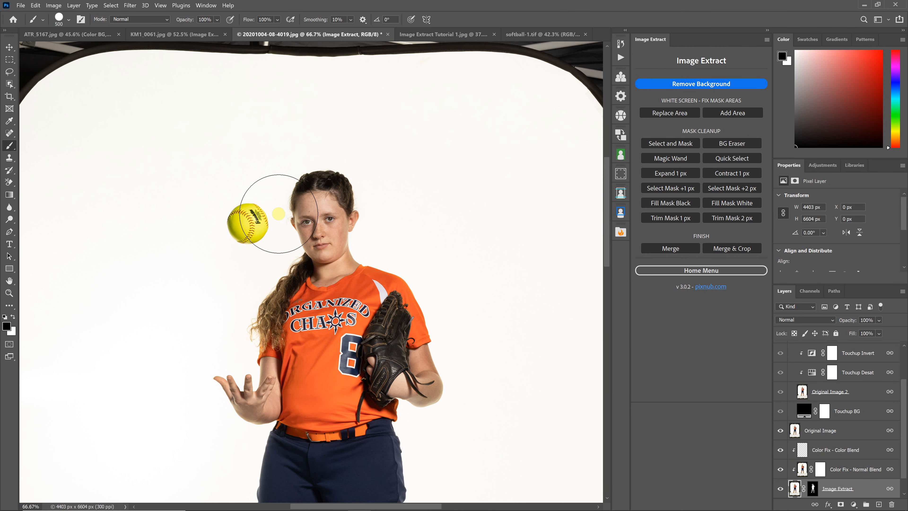
Hide the Original Image layer and check the softball player's cutout together with the ball.
{"action": "scroll", "coordinate": [849, 434], "scroll_direction": "down", "scroll_amount": 1}
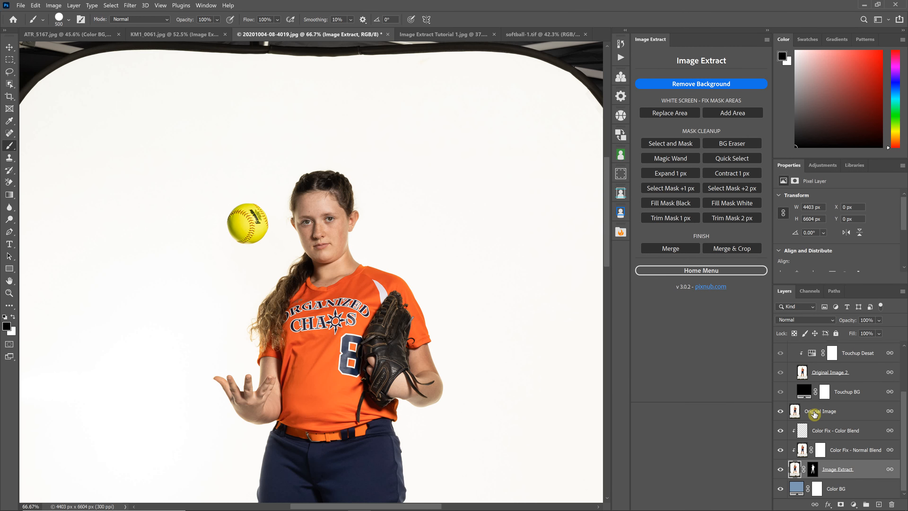
{"action": "left_click", "coordinate": [780, 411]}
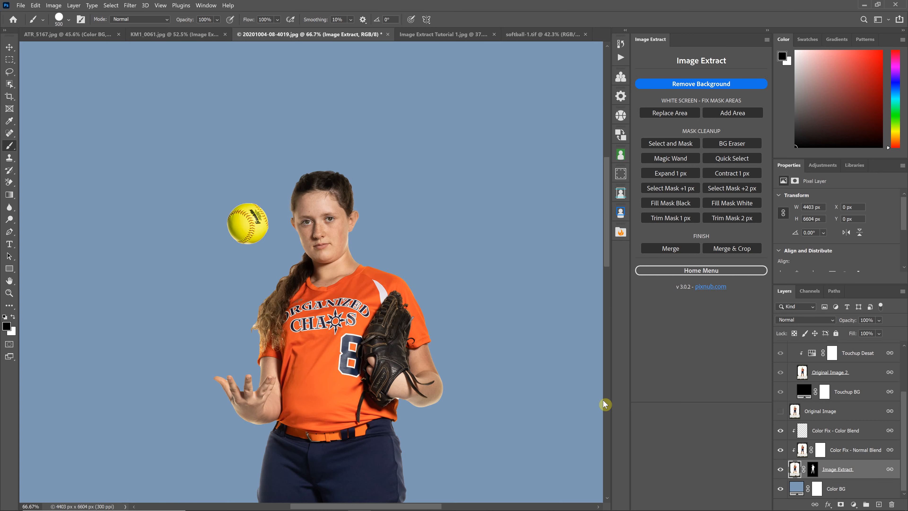
{"action": "key", "text": "ctrl+0"}
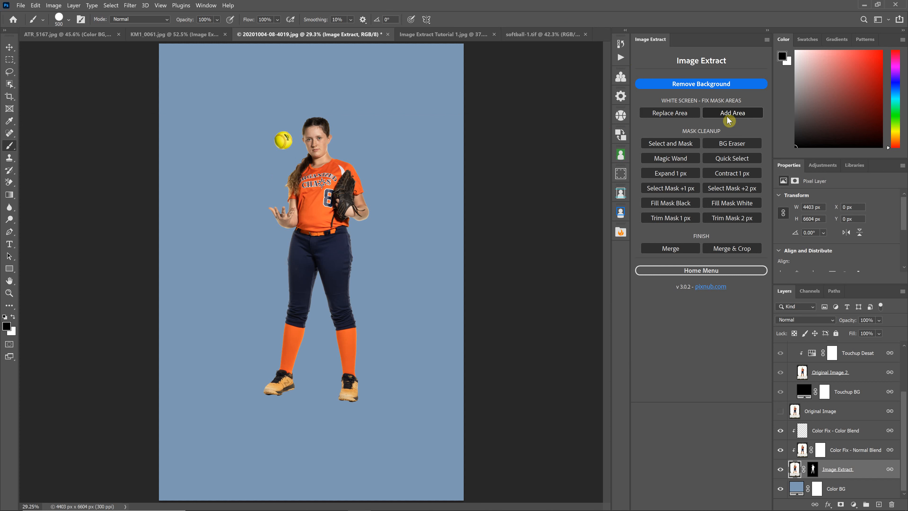
{"action": "scroll", "coordinate": [210, 173], "scroll_direction": "up", "scroll_amount": 2}
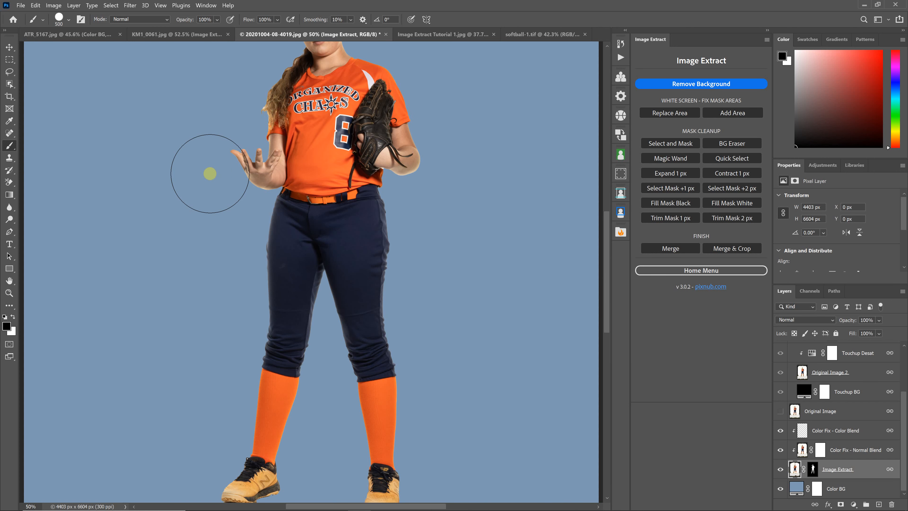
Examine the softball player's cutout edges up close around the raised hand, fingers and hair.
{"action": "scroll", "coordinate": [186, 222], "scroll_direction": "up", "scroll_amount": 4}
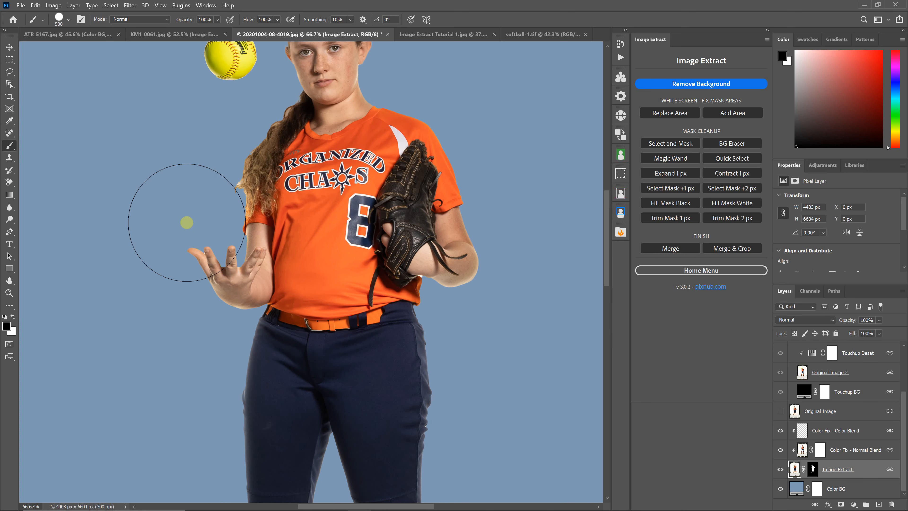
{"action": "scroll", "coordinate": [187, 222], "scroll_direction": "up", "scroll_amount": 1}
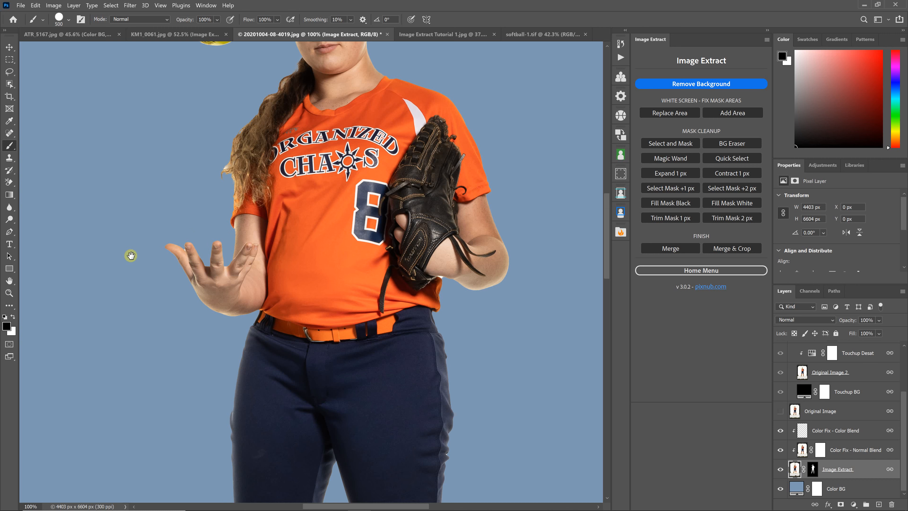
{"action": "left_click", "coordinate": [295, 191], "text": "ctrl"}
{"action": "left_click_drag", "start_coordinate": [293, 190], "coordinate": [260, 309]}
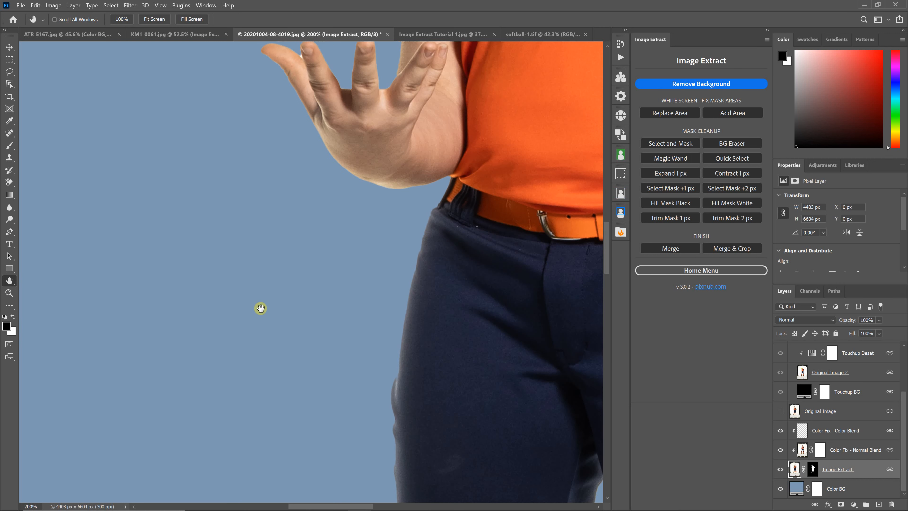
{"action": "left_click_drag", "start_coordinate": [261, 229], "coordinate": [266, 309]}
{"action": "scroll", "coordinate": [299, 196], "scroll_direction": "up", "scroll_amount": 1}
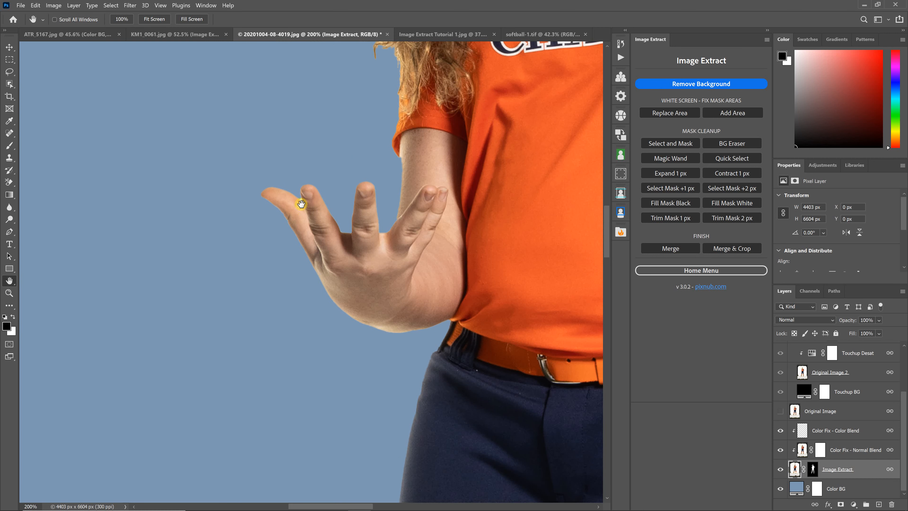
{"action": "scroll", "coordinate": [313, 229], "scroll_direction": "up", "scroll_amount": 1}
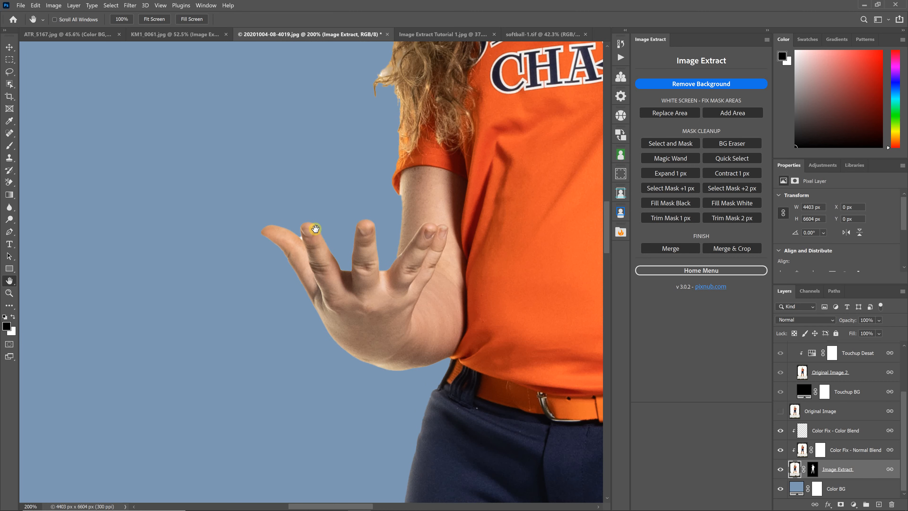
{"action": "scroll", "coordinate": [318, 229], "scroll_direction": "up", "scroll_amount": 2}
{"action": "scroll", "coordinate": [380, 168], "scroll_direction": "up", "scroll_amount": 1}
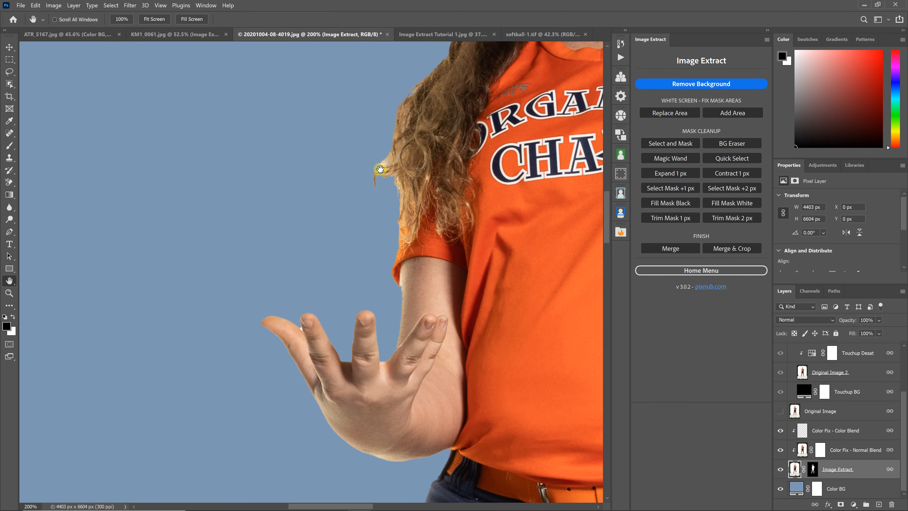
{"action": "scroll", "coordinate": [380, 171], "scroll_direction": "down", "scroll_amount": 1}
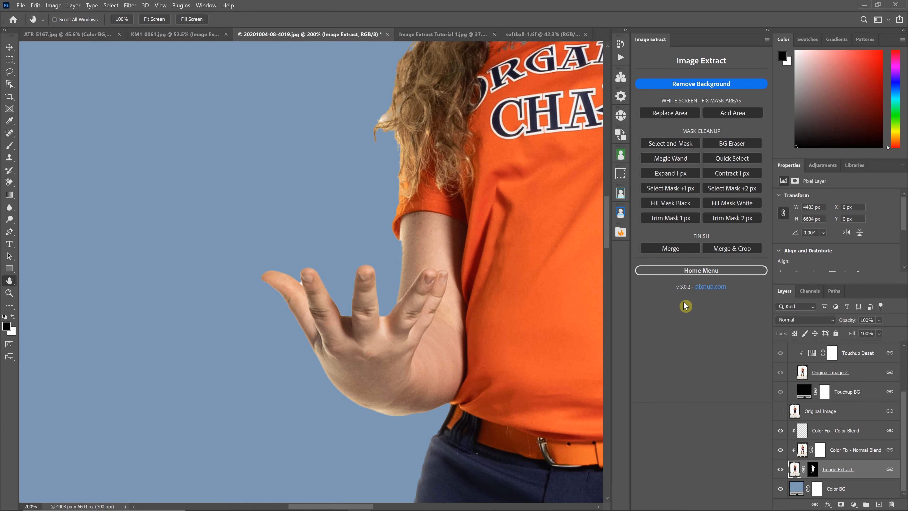
{"action": "scroll", "coordinate": [781, 330], "scroll_direction": "up", "scroll_amount": 1}
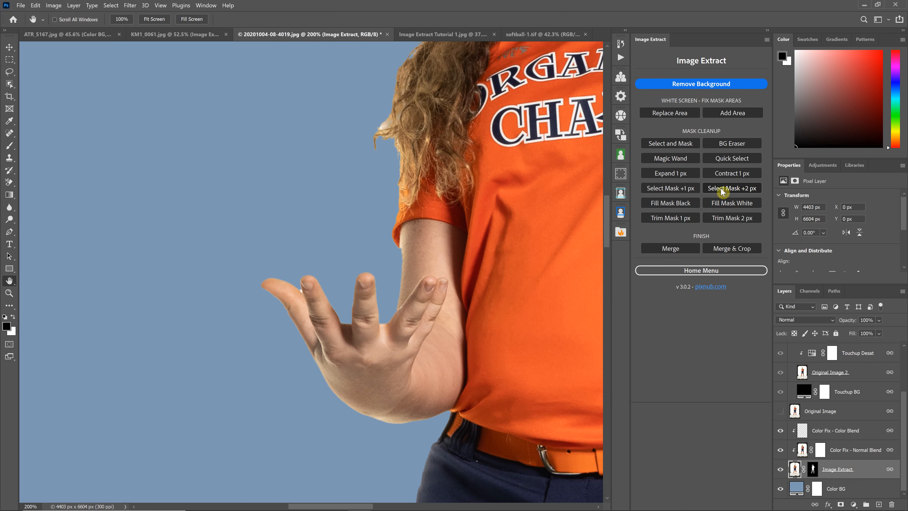
Erase the leftover background between the player's thumb and index finger with BG Eraser, lowering its tolerance to 30%.
{"action": "left_click", "coordinate": [735, 145]}
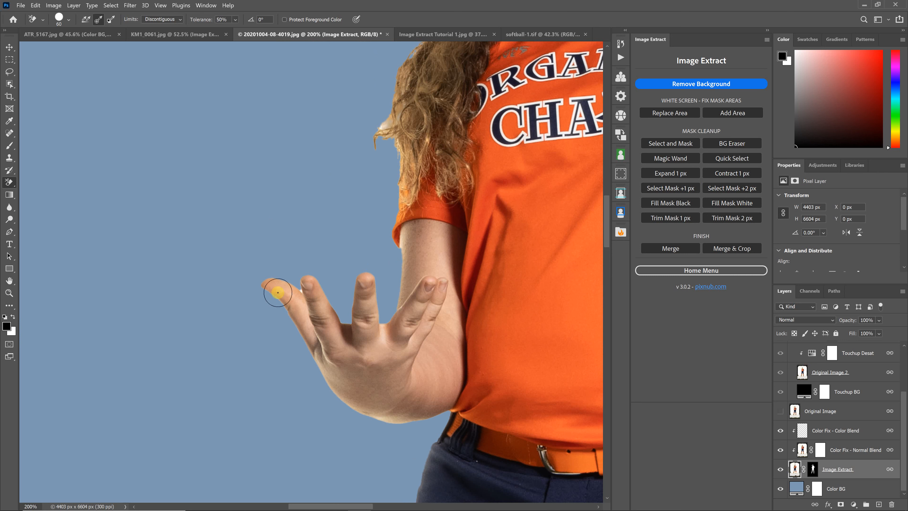
{"action": "left_click", "coordinate": [301, 288]}
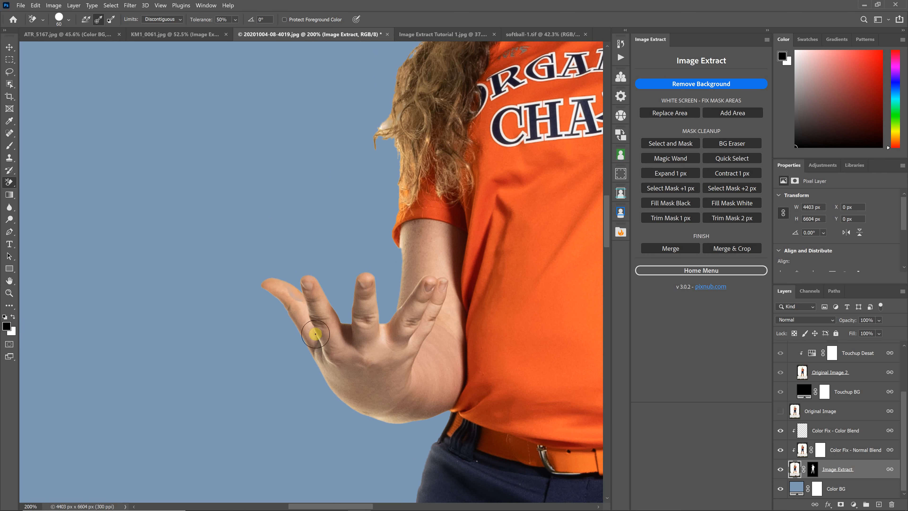
{"action": "left_click", "coordinate": [221, 20]}
{"action": "left_click", "coordinate": [300, 288]}
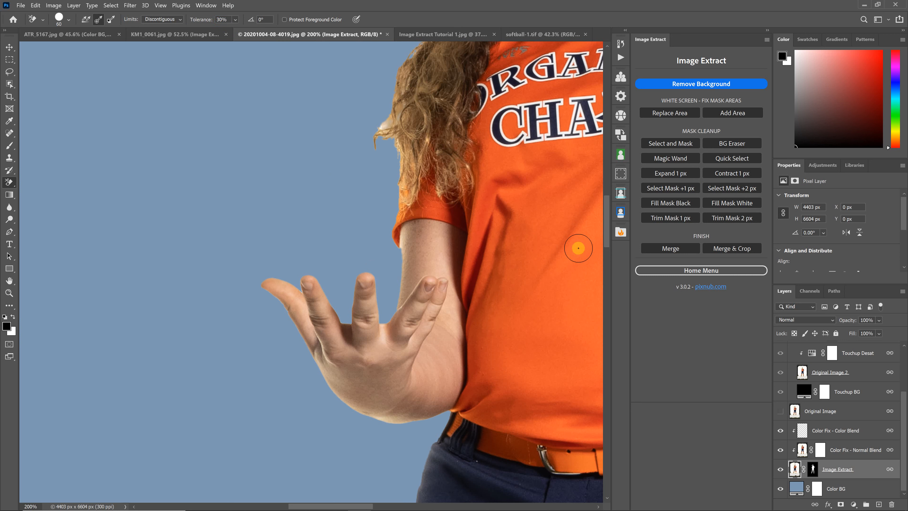
Refine the loose hair strand beside the player's arm in Select and Mask, accept the mask and check the whole figure.
{"action": "left_click", "coordinate": [678, 144]}
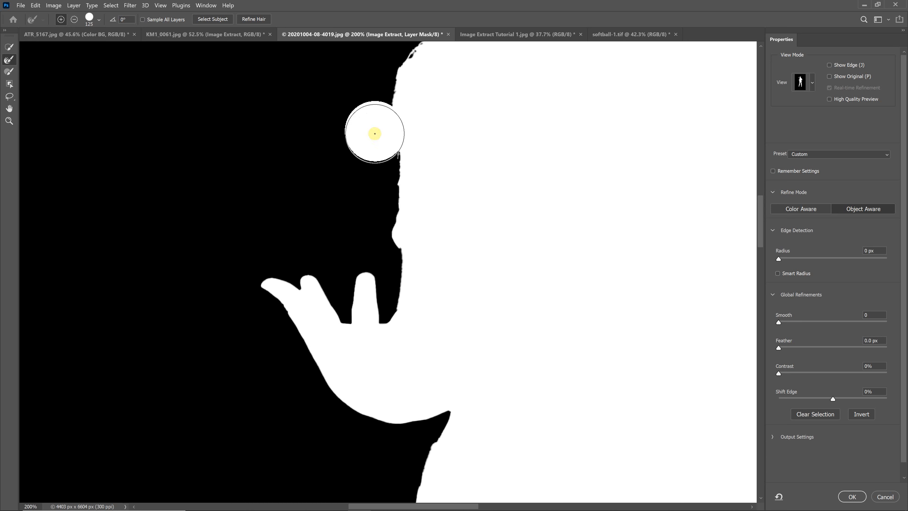
{"action": "left_click_drag", "start_coordinate": [375, 133], "coordinate": [371, 140]}
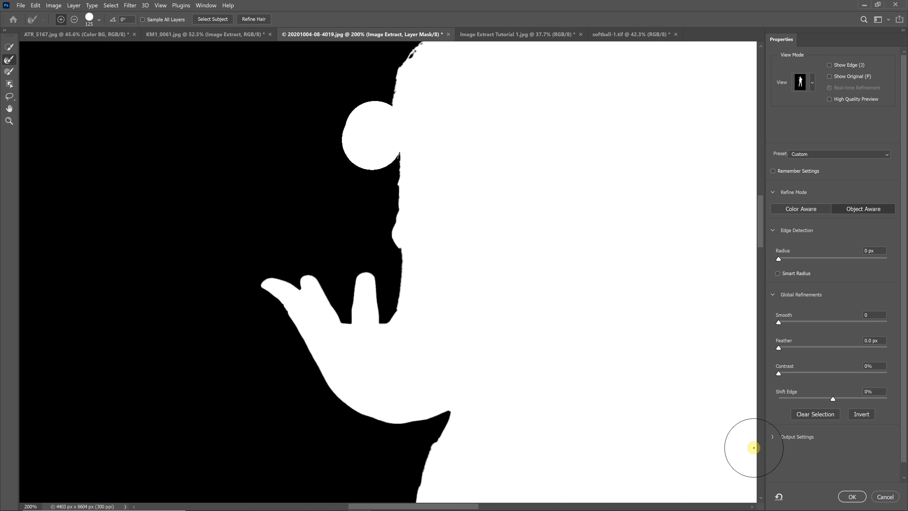
{"action": "left_click", "coordinate": [851, 496]}
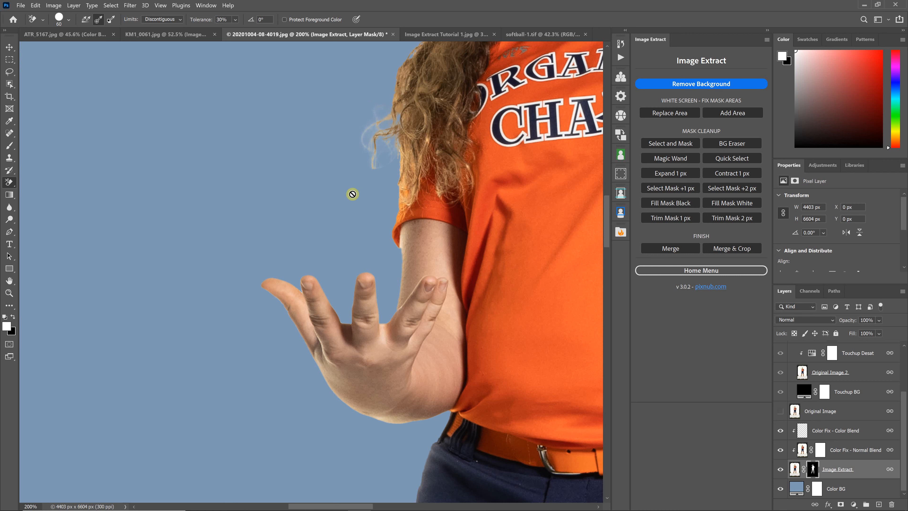
{"action": "key", "text": "ctrl+minus"}
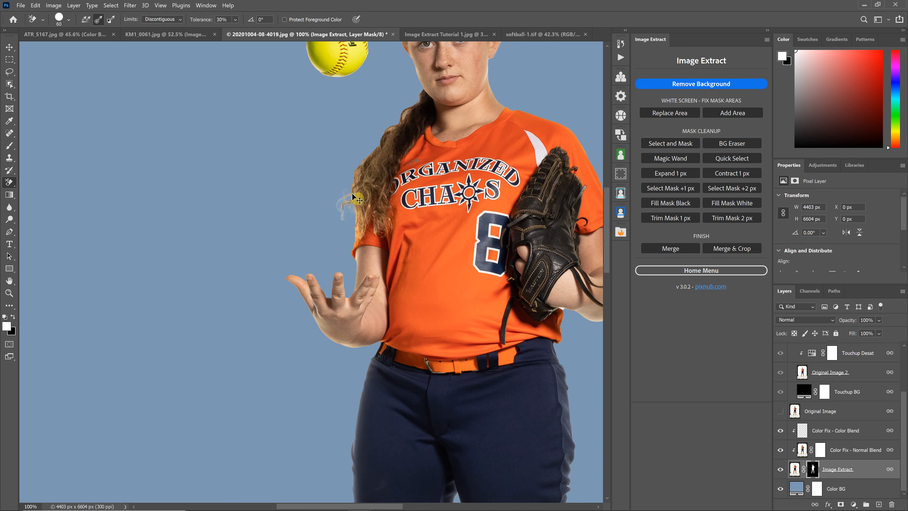
{"action": "key", "text": "ctrl+0"}
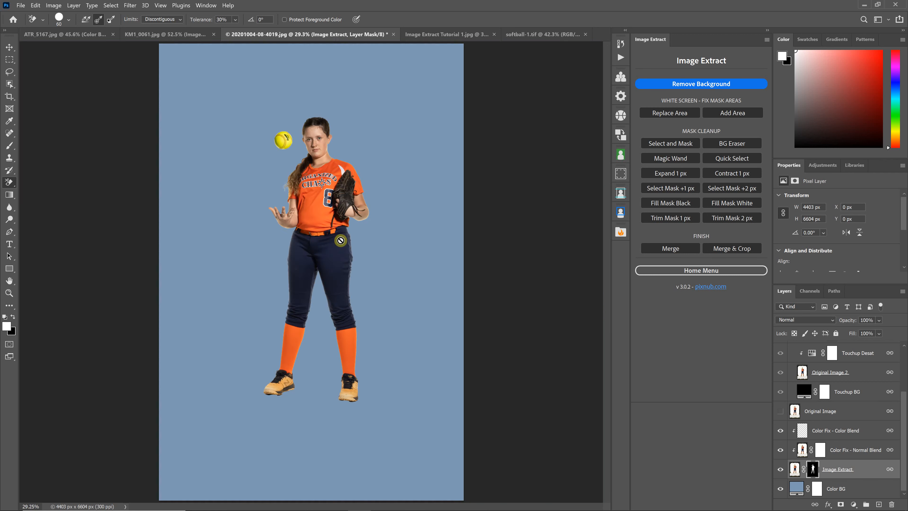
Inspect the player's pants, arms and glove edges at 100% with BG Eraser active on the Image Extract layer.
{"action": "key", "text": "ctrl+1"}
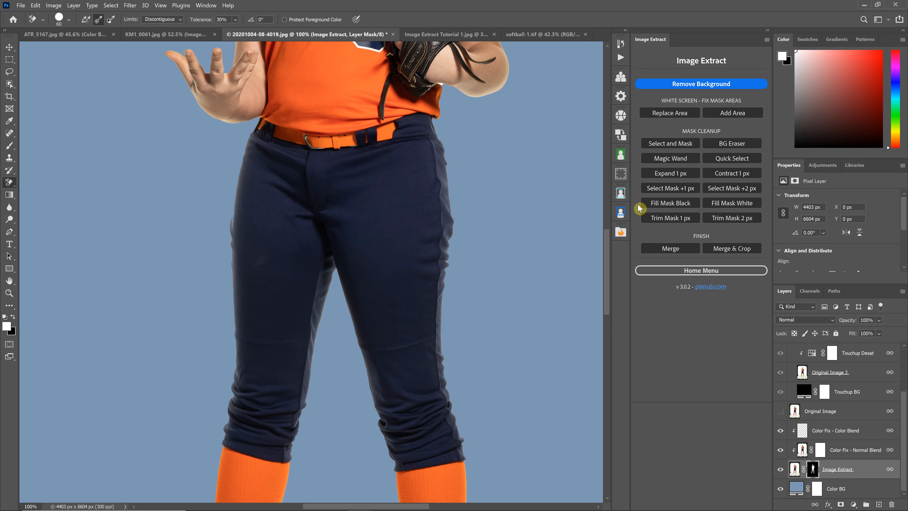
{"action": "scroll", "coordinate": [639, 204], "scroll_direction": "up", "scroll_amount": 3}
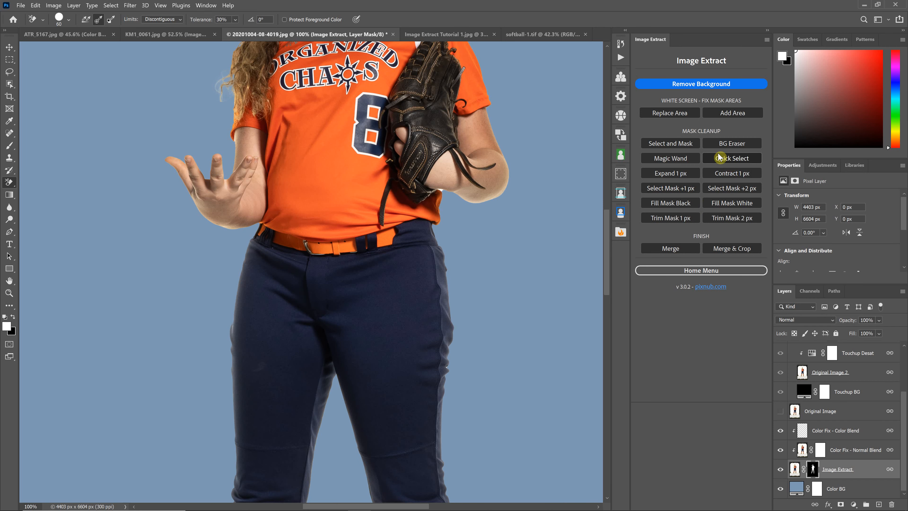
{"action": "left_click", "coordinate": [729, 144]}
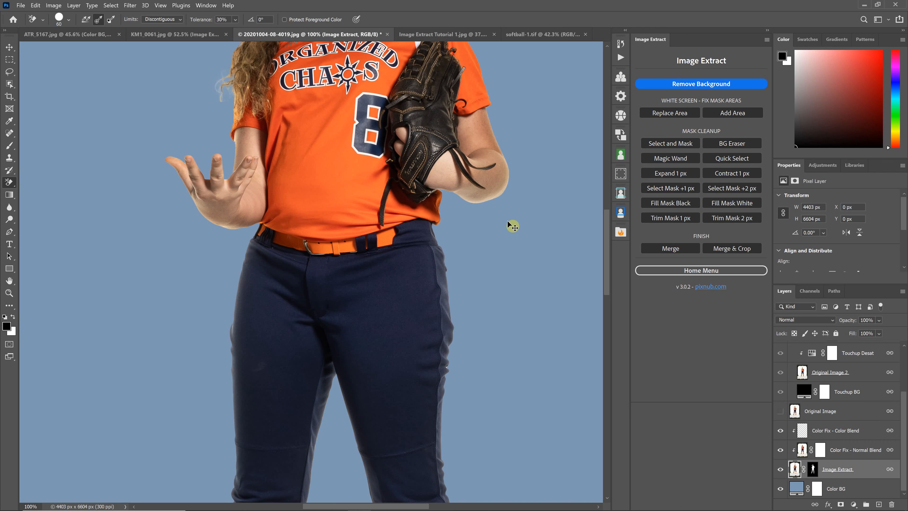
{"action": "key", "text": "ctrl+0"}
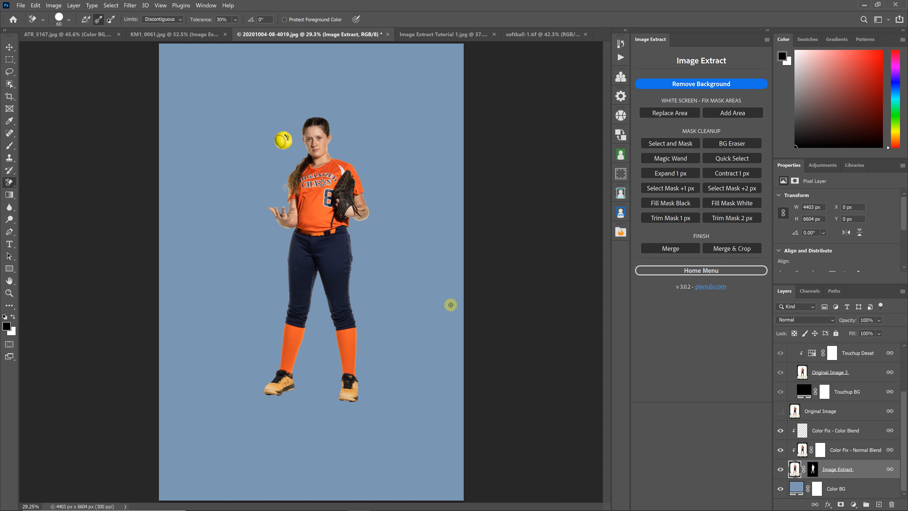
Remove the background from the boy's portrait in Image Extract Tutorial 1.jpg.
{"action": "left_click", "coordinate": [427, 35]}
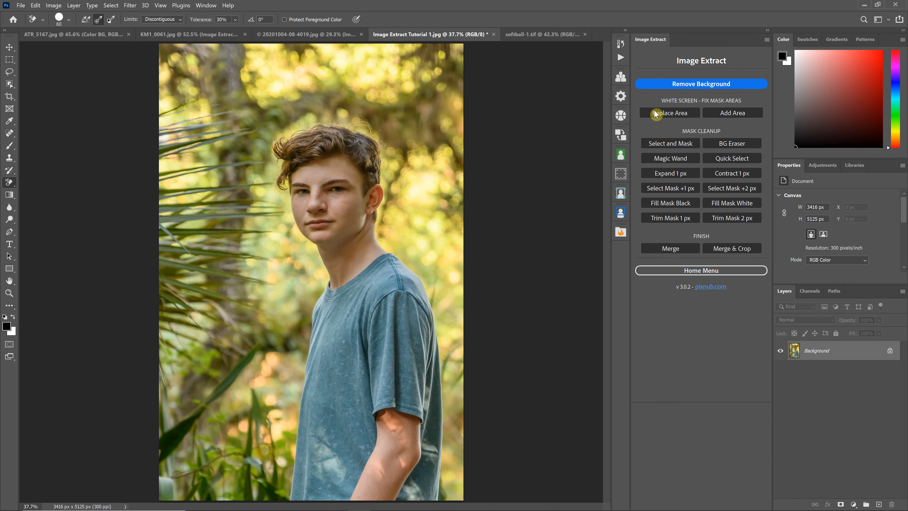
{"action": "left_click", "coordinate": [656, 85]}
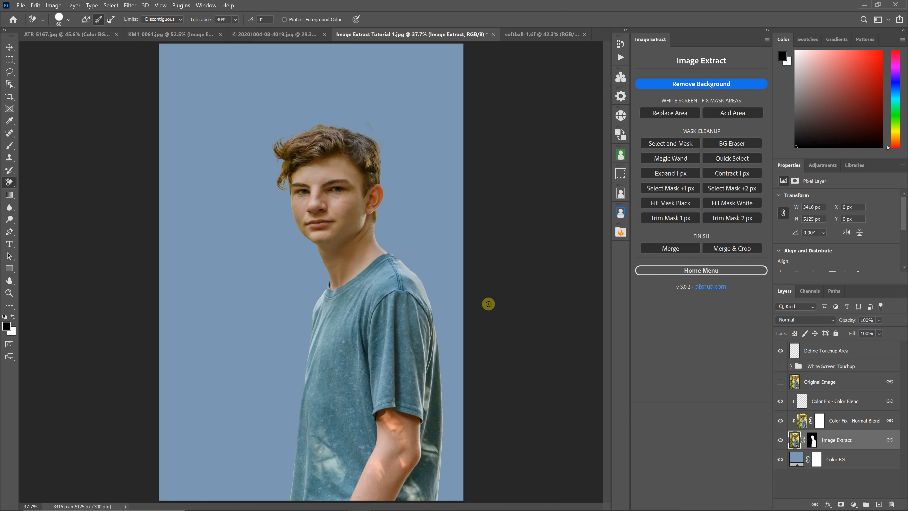
Target the boy's Image Extract layer mask and set up a black Brush reduced to 175 px.
{"action": "left_click", "coordinate": [813, 447]}
{"action": "key", "text": "x"}
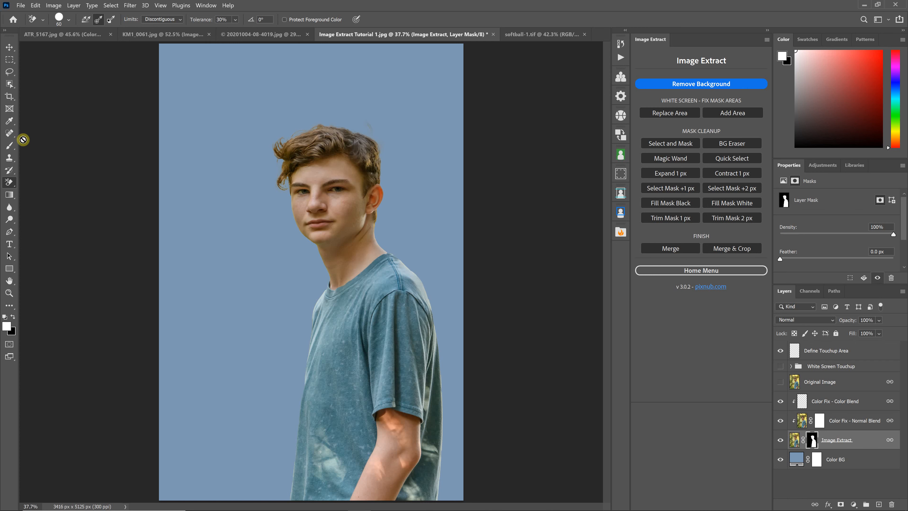
{"action": "left_click", "coordinate": [10, 146]}
{"action": "left_click", "coordinate": [13, 316]}
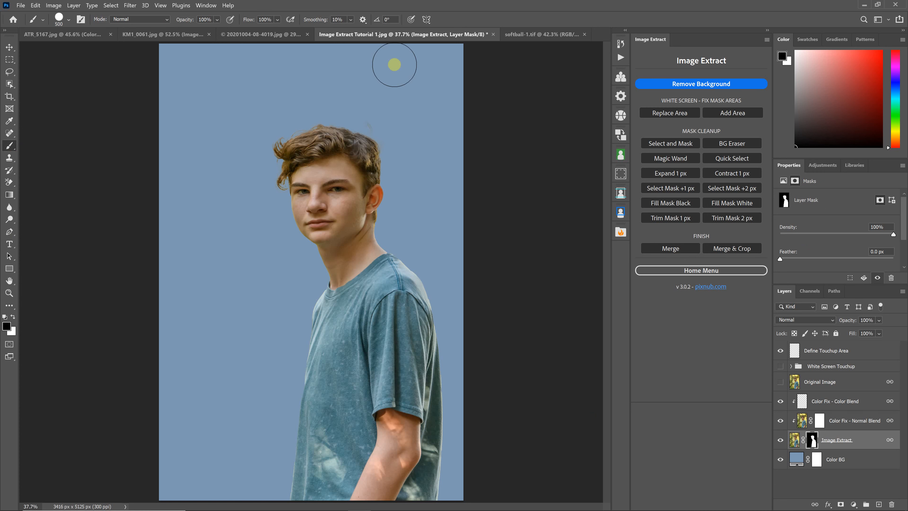
{"action": "key", "text": "bracketleft"}
{"action": "key", "text": "bracketleft"}
{"action": "key", "text": "bracketleft"}
{"action": "key", "text": "bracketleft"}
{"action": "key", "text": "bracketleft"}
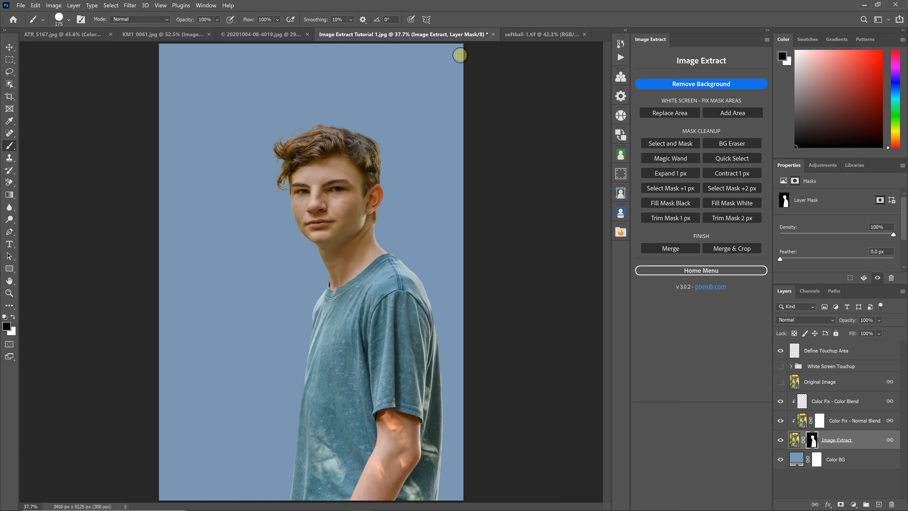
Duplicate the green-screen image softball-1.tif as "softball-1 copy" and return to the original document.
{"action": "left_click", "coordinate": [533, 39]}
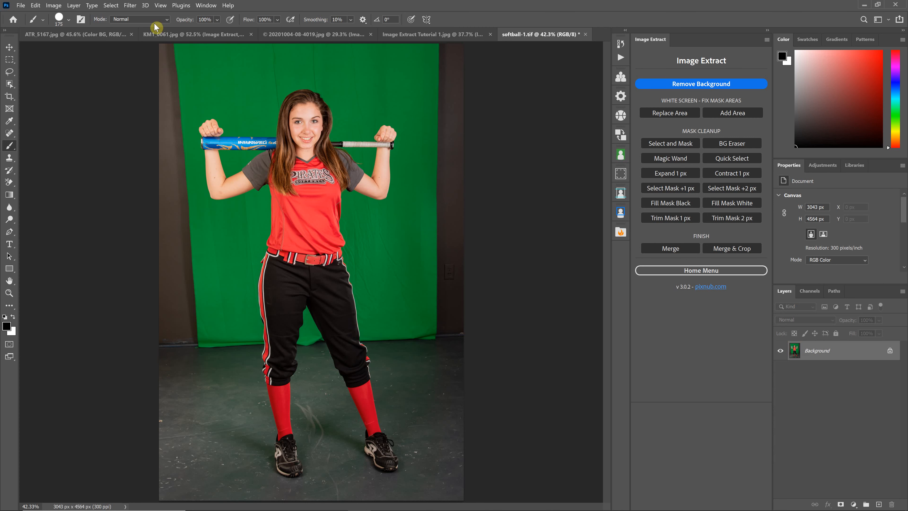
{"action": "left_click", "coordinate": [54, 6]}
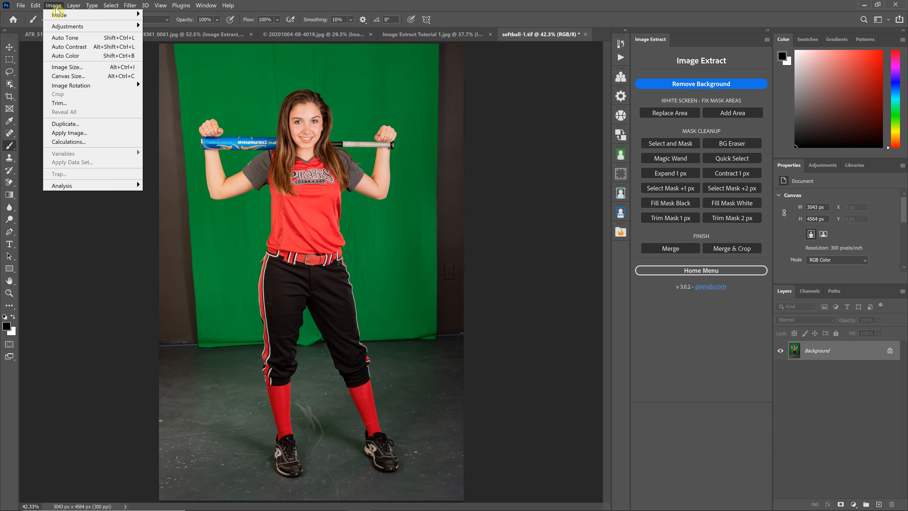
{"action": "left_click", "coordinate": [68, 123]}
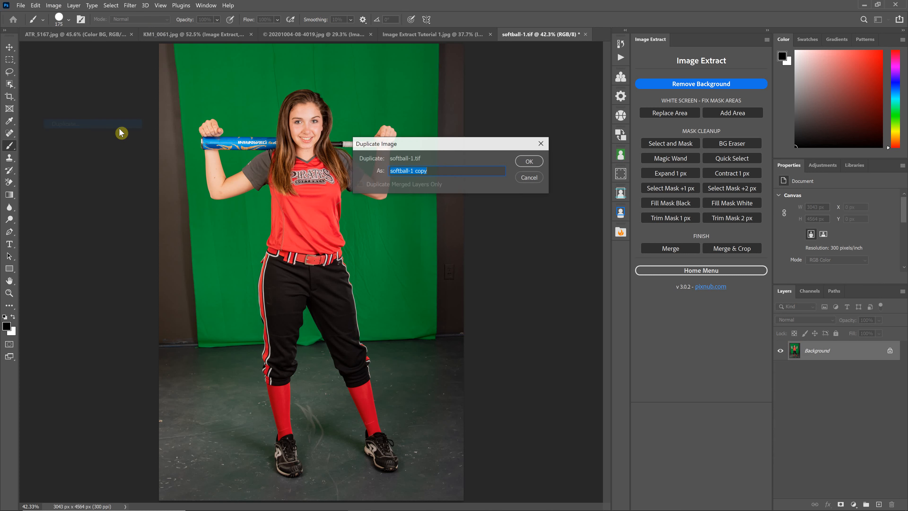
{"action": "left_click", "coordinate": [527, 162]}
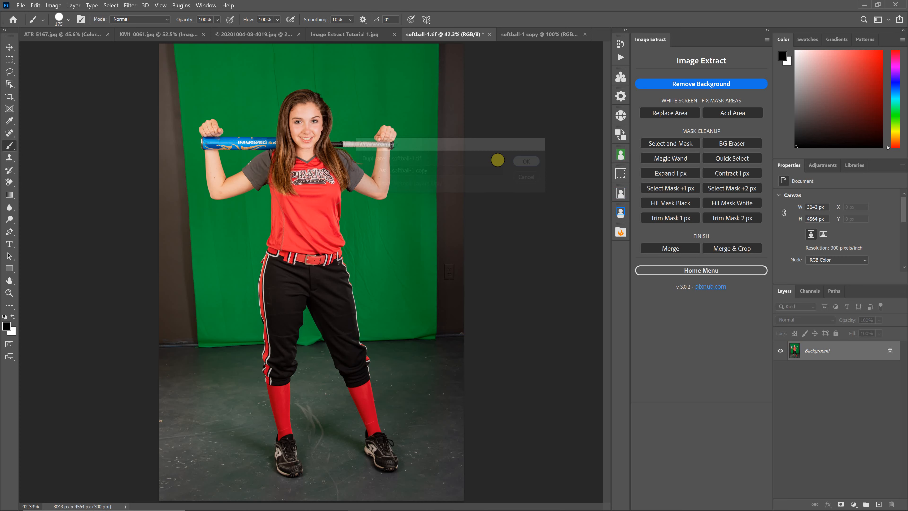
{"action": "left_click", "coordinate": [447, 35]}
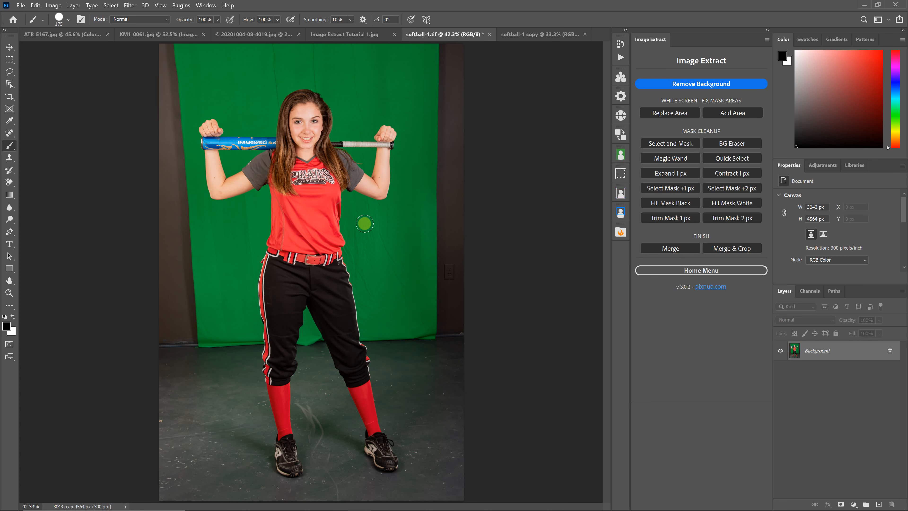
Remove the green-screen background from softball-1.tif.
{"action": "left_click", "coordinate": [724, 86]}
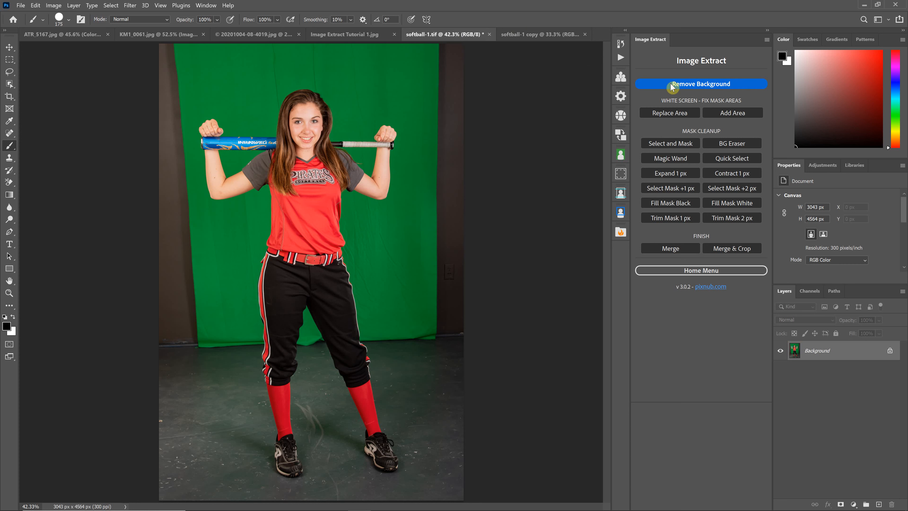
{"action": "left_click", "coordinate": [650, 84]}
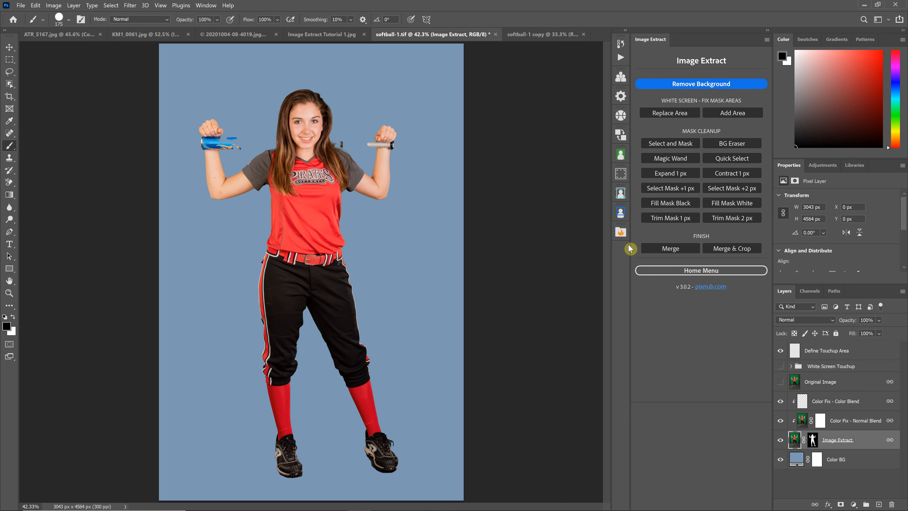
Compare the bat player's cutout with the Original Image layer by showing and hiding it, and inspect the bat area closely.
{"action": "left_click", "coordinate": [780, 381]}
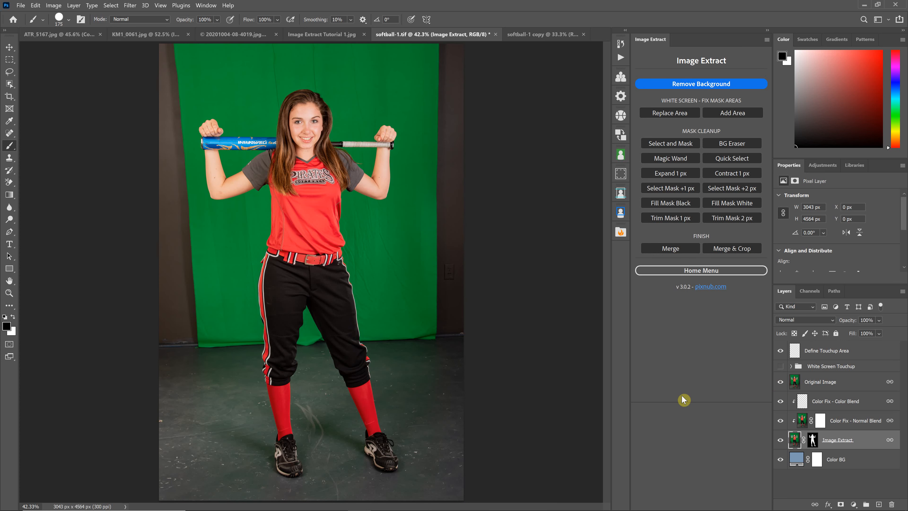
{"action": "left_click", "coordinate": [780, 382]}
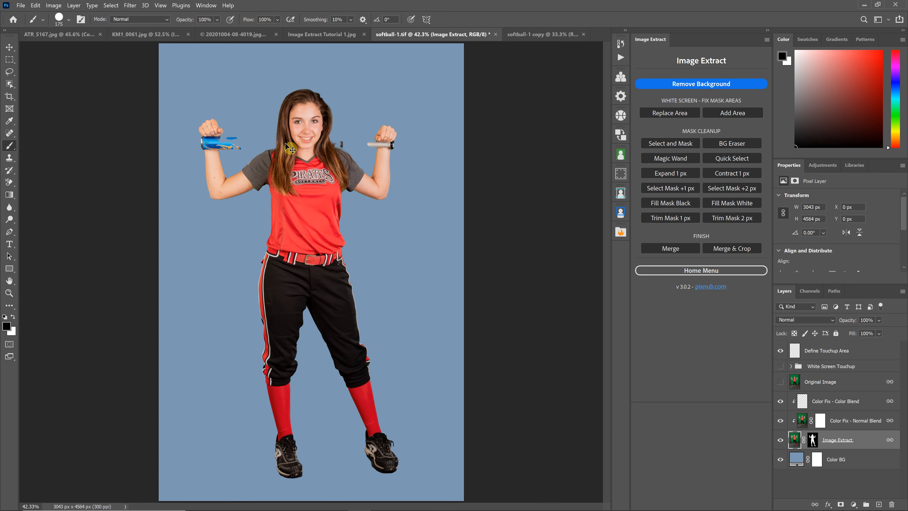
{"action": "key", "text": "ctrl+plus"}
{"action": "key", "text": "ctrl+plus"}
{"action": "scroll", "coordinate": [269, 146], "scroll_direction": "up", "scroll_amount": 1}
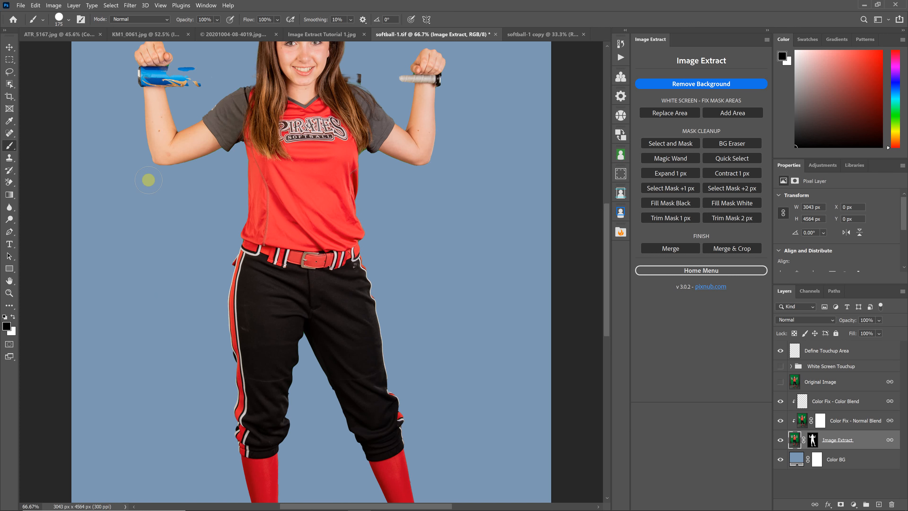
Add a black layer mask to the Original Image layer in softball-1.tif and make the layer visible.
{"action": "scroll", "coordinate": [192, 177], "scroll_direction": "up", "scroll_amount": 3}
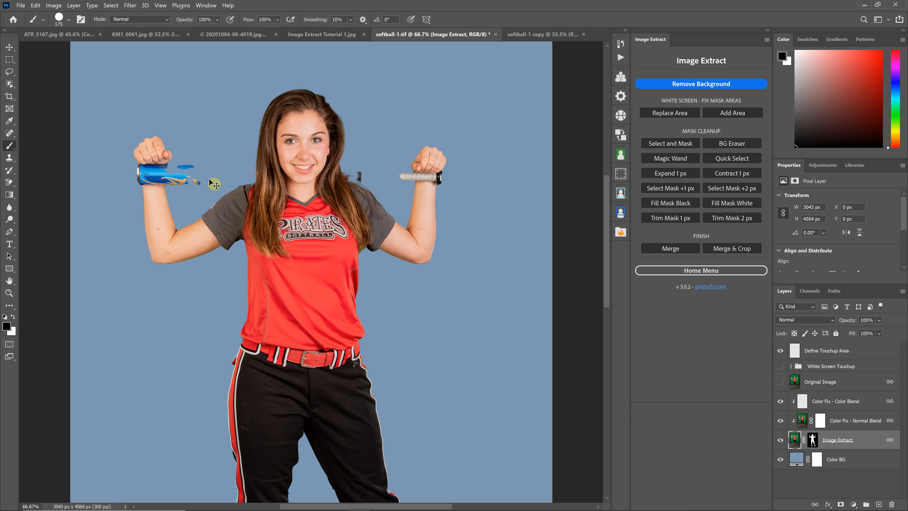
{"action": "key", "text": "ctrl+plus"}
{"action": "scroll", "coordinate": [209, 179], "scroll_direction": "up", "scroll_amount": 2}
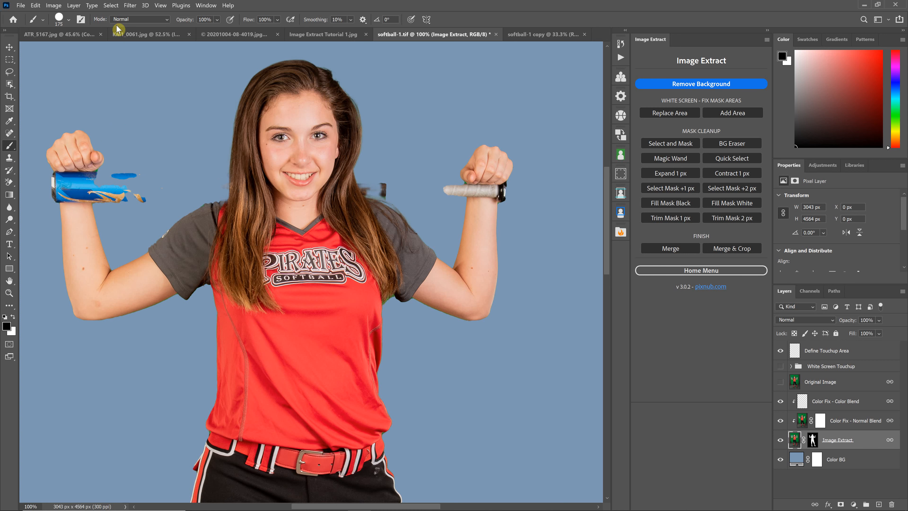
{"action": "left_click", "coordinate": [111, 5]}
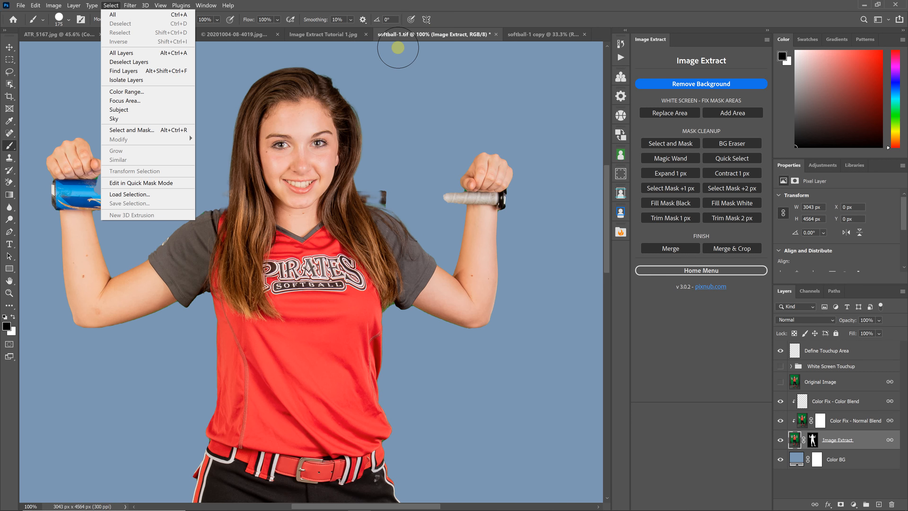
{"action": "left_click", "coordinate": [225, 189]}
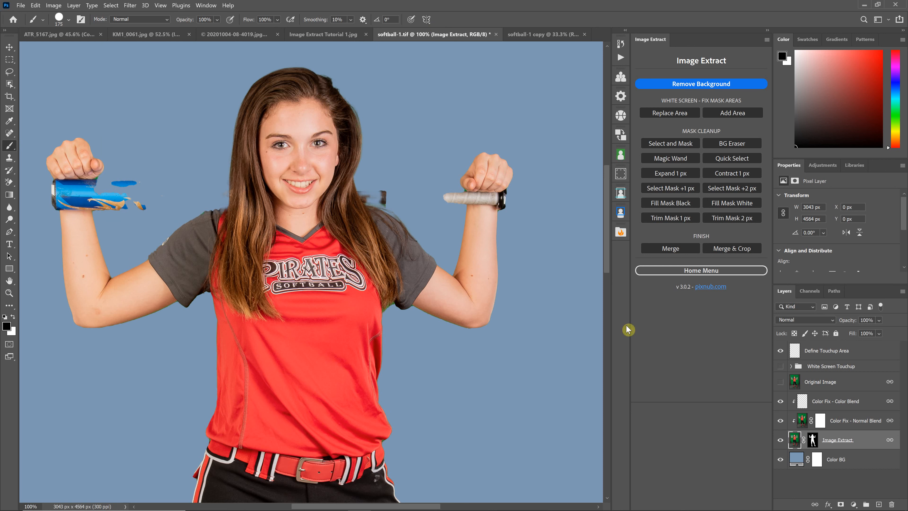
{"action": "left_click", "coordinate": [835, 384]}
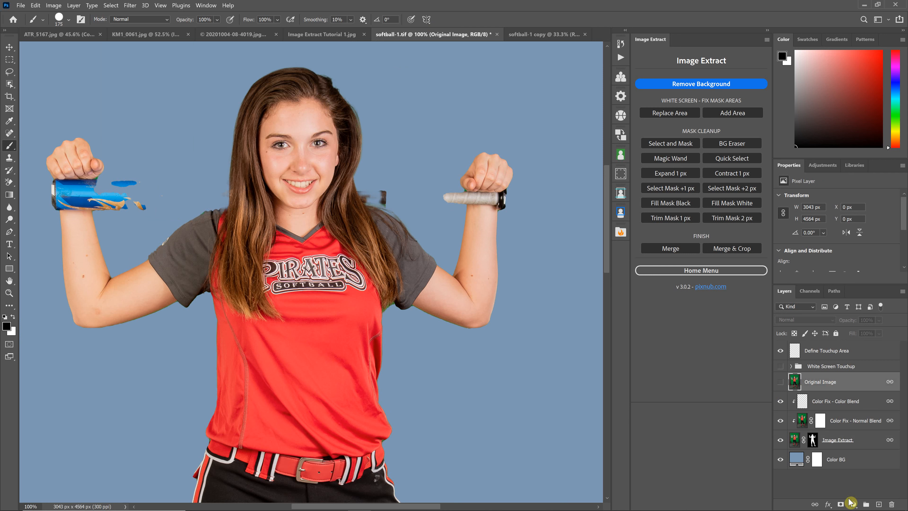
{"action": "left_click", "coordinate": [842, 504], "text": "alt"}
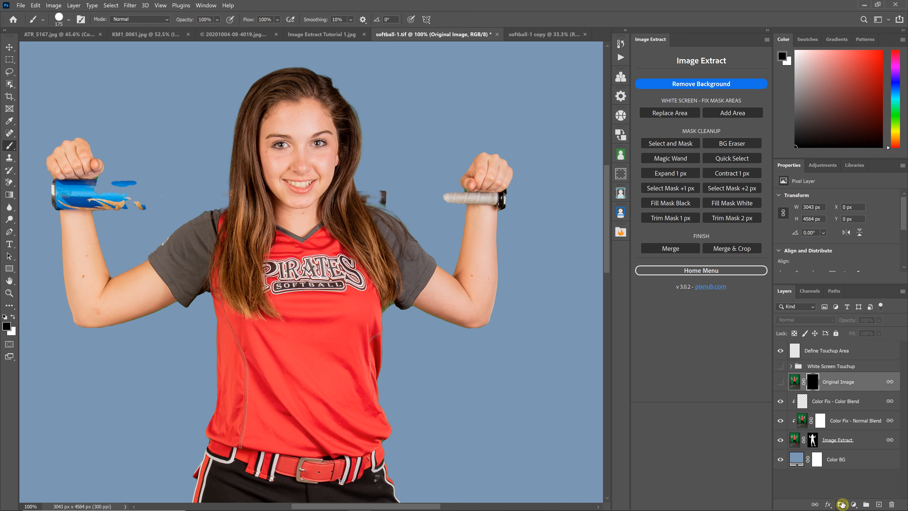
{"action": "left_click", "coordinate": [780, 381]}
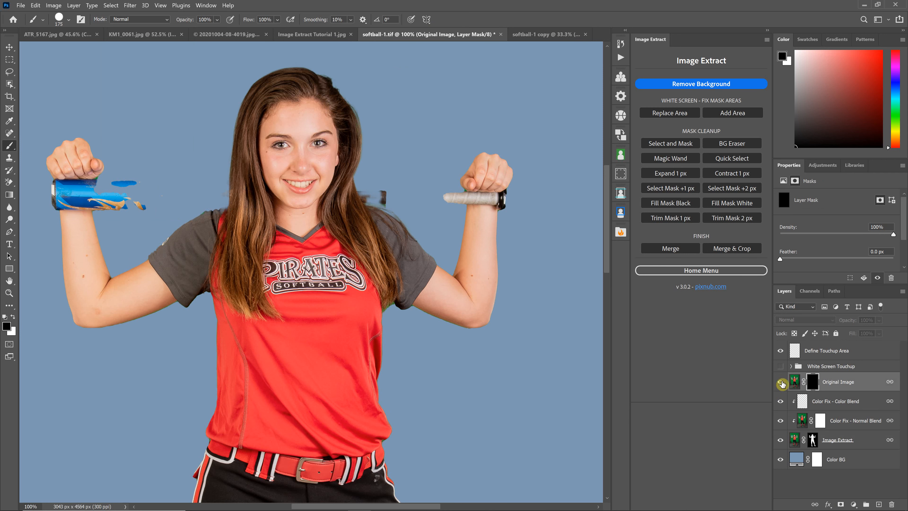
Paint the missing barrel of the bat back in on the Original Image mask with a white 90 px Brush.
{"action": "left_click", "coordinate": [13, 317]}
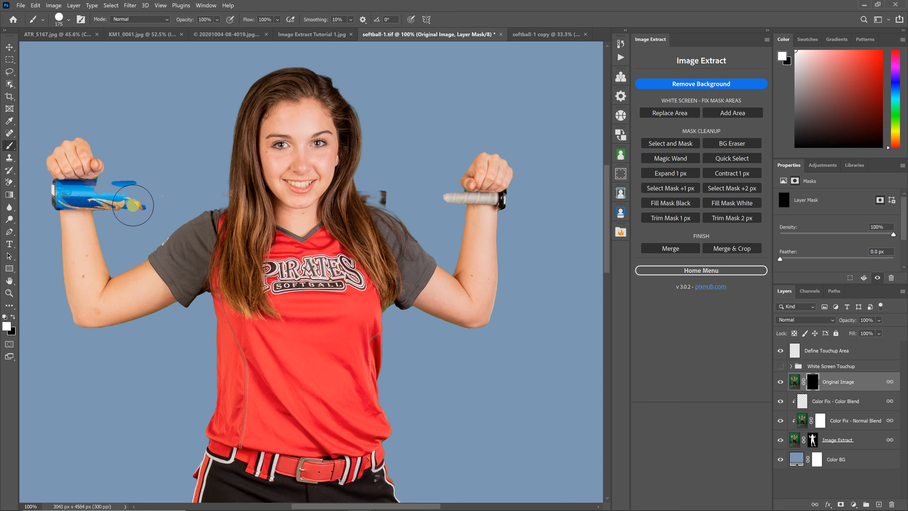
{"action": "key", "text": "bracketleft"}
{"action": "key", "text": "bracketleft"}
{"action": "key", "text": "bracketleft"}
{"action": "key", "text": "bracketleft"}
{"action": "left_click_drag", "start_coordinate": [93, 197], "coordinate": [238, 195]}
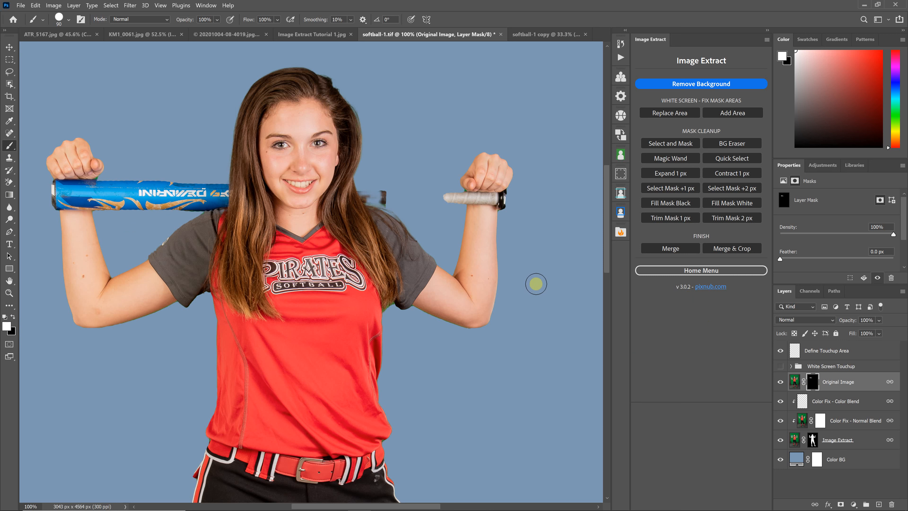
{"action": "key", "text": "ctrl+0"}
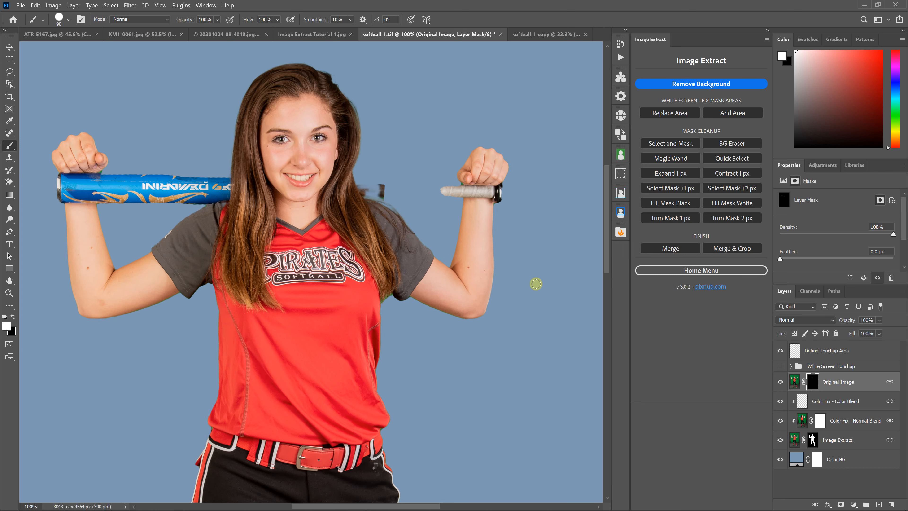
{"action": "key", "text": "ctrl+0"}
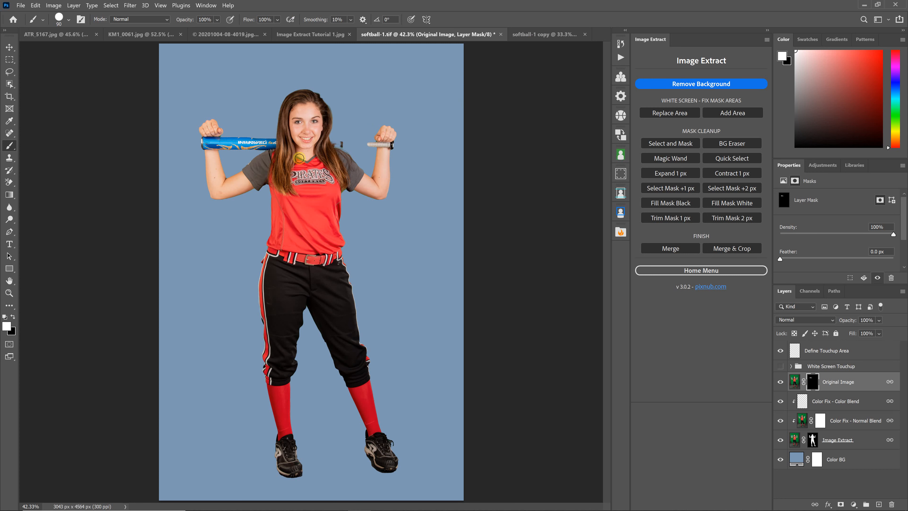
Key out the green backdrop in the softball-1 copy document with the EZ Green Screen filter and apply the result.
{"action": "left_click", "coordinate": [532, 35]}
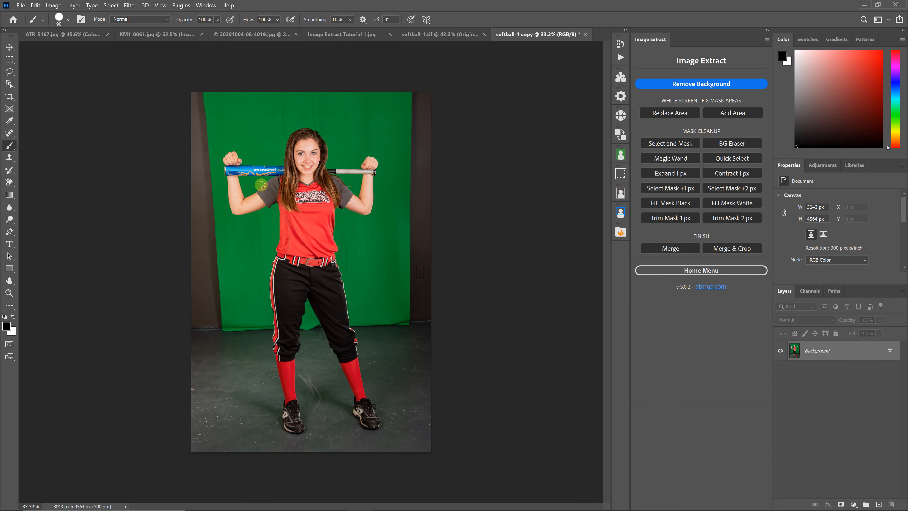
{"action": "left_click", "coordinate": [130, 5]}
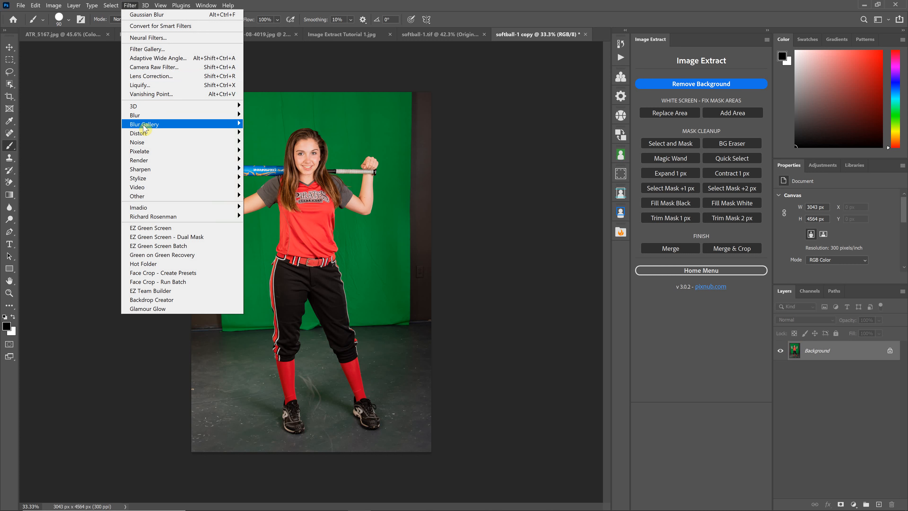
{"action": "left_click", "coordinate": [159, 228]}
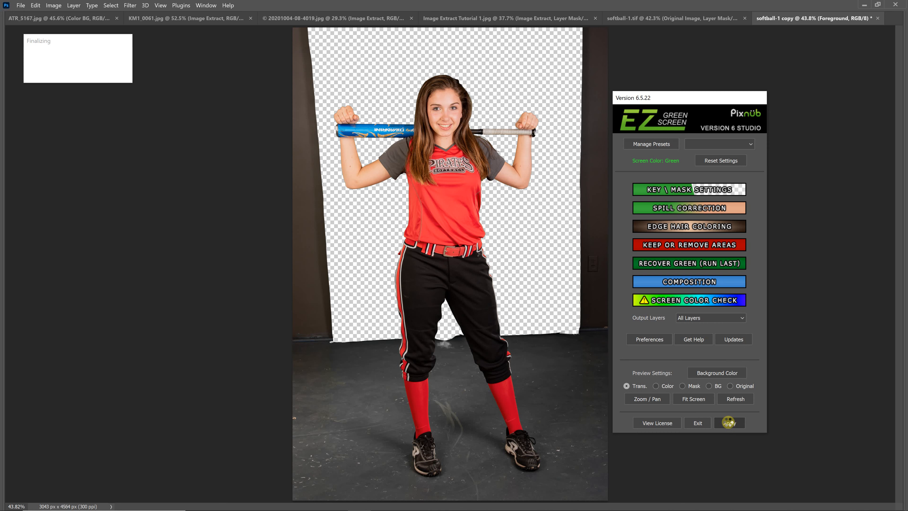
{"action": "left_click", "coordinate": [728, 422]}
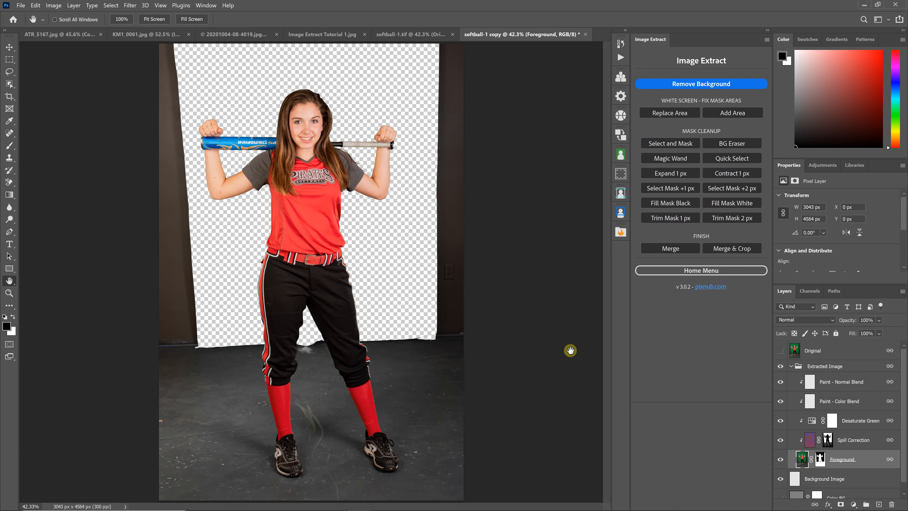
Revert softball-1.tif to its history state right after Image Extract, discarding the bat mask painting.
{"action": "key", "text": "ctrl+shift+Tab"}
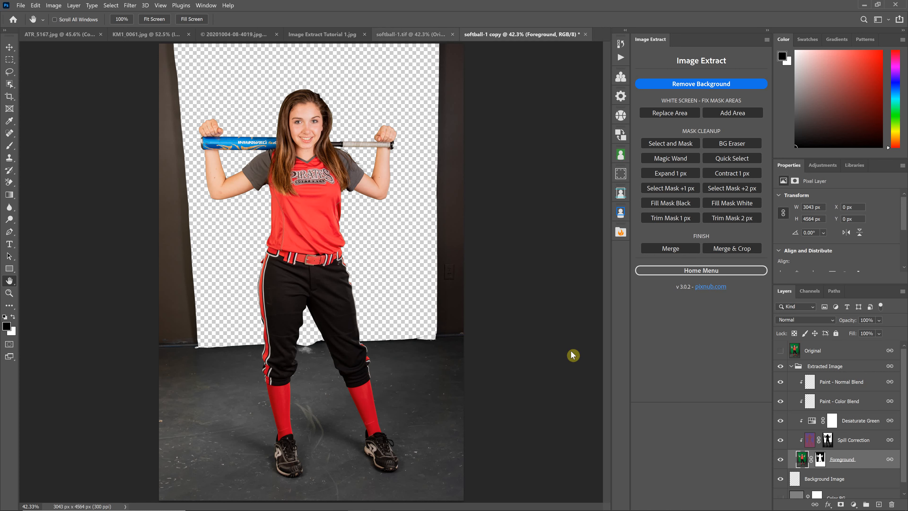
{"action": "left_click", "coordinate": [621, 44]}
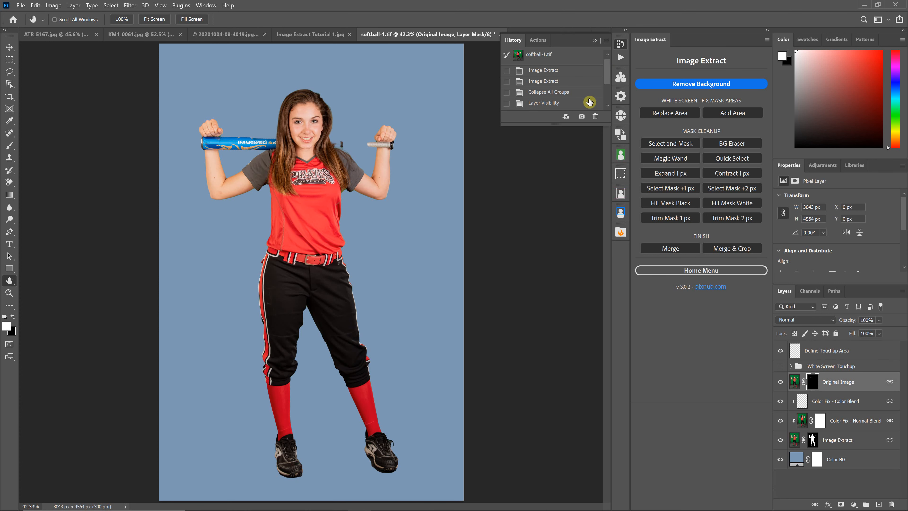
{"action": "left_click", "coordinate": [560, 82]}
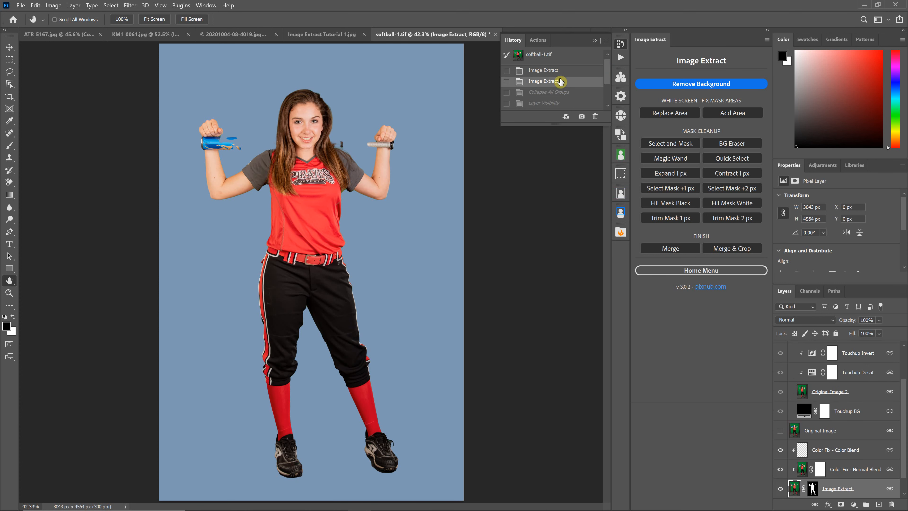
{"action": "left_click", "coordinate": [594, 41]}
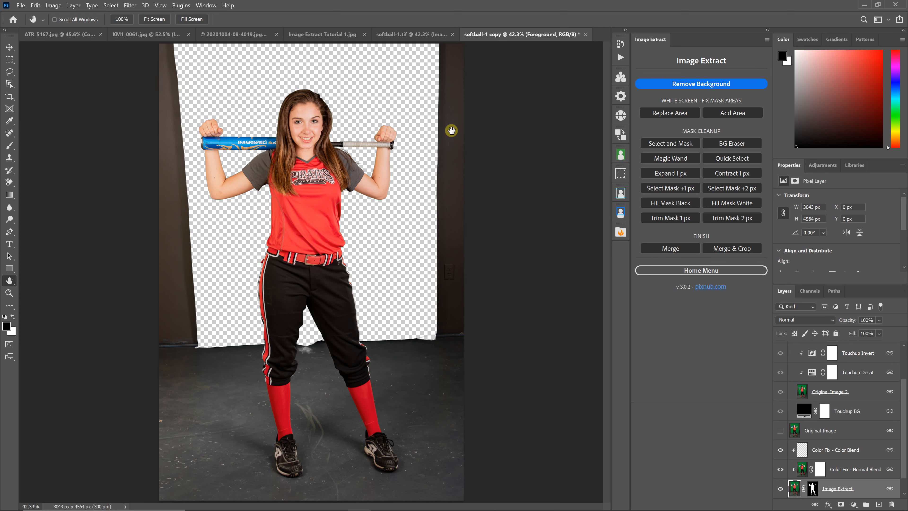
Auto-clear the studio surroundings in softball-1 copy with EZ Green Screen 6, using clear mode SS + Face Detect 1/2 at 100 px.
{"action": "left_click", "coordinate": [528, 35]}
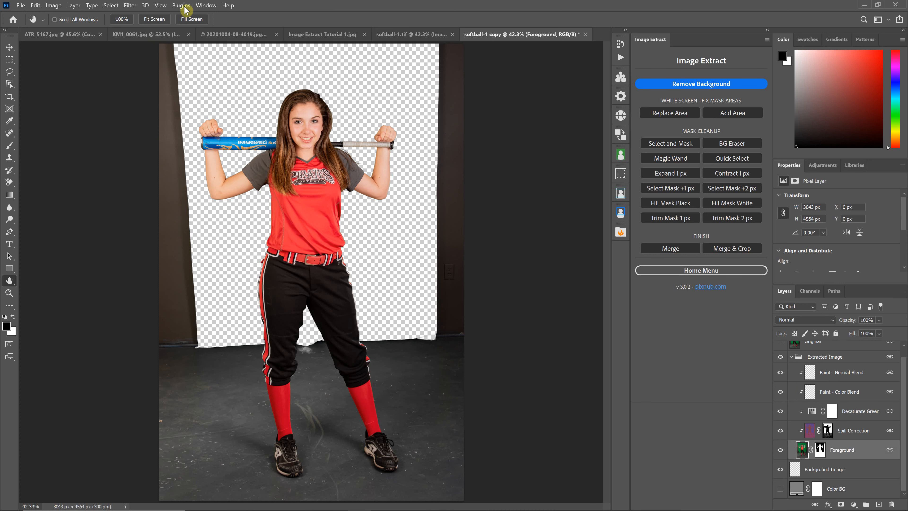
{"action": "left_click", "coordinate": [206, 5]}
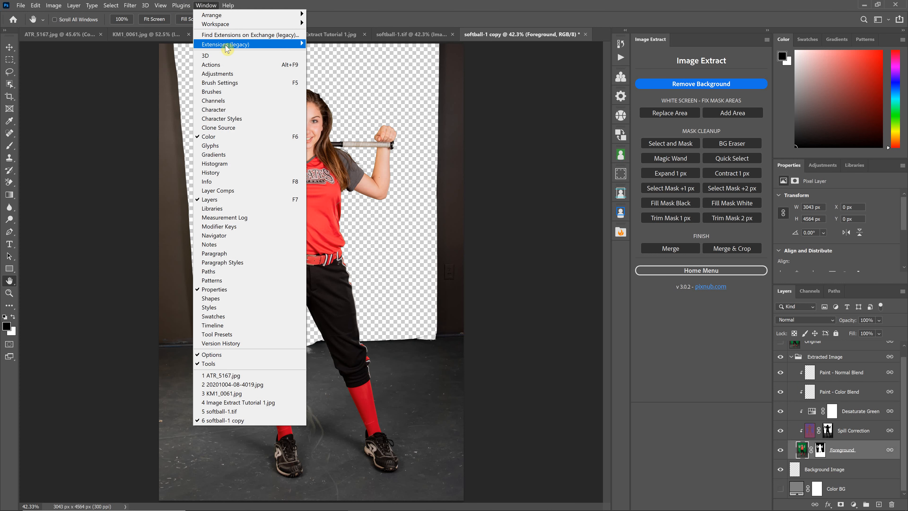
{"action": "mouse_move", "coordinate": [227, 49]}
{"action": "left_click", "coordinate": [343, 72]}
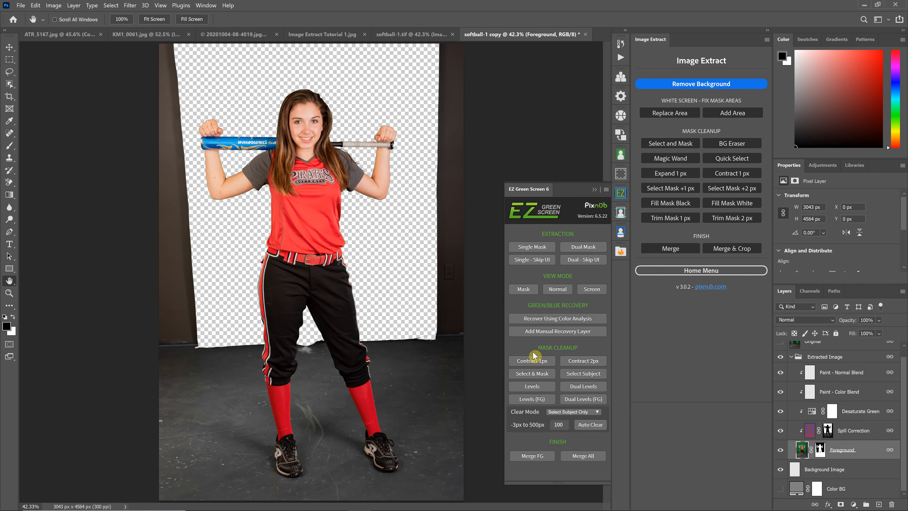
{"action": "left_click", "coordinate": [575, 416]}
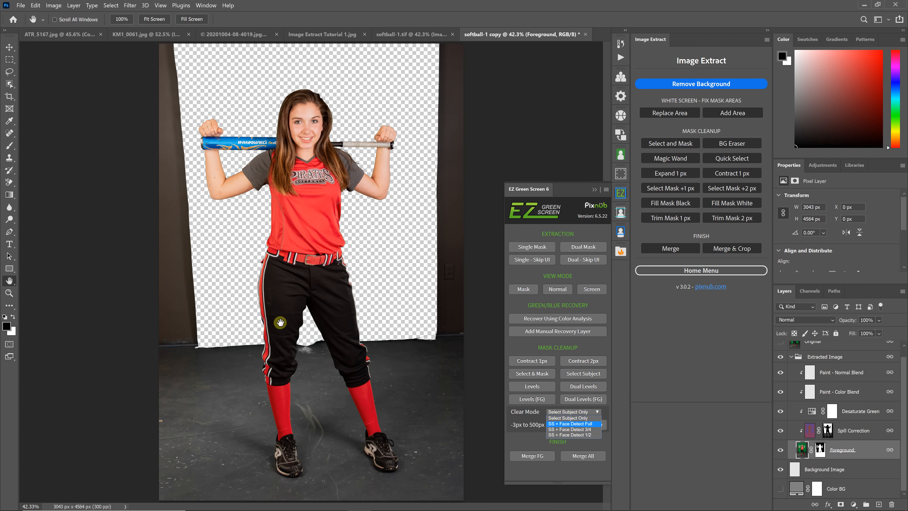
{"action": "left_click", "coordinate": [572, 435]}
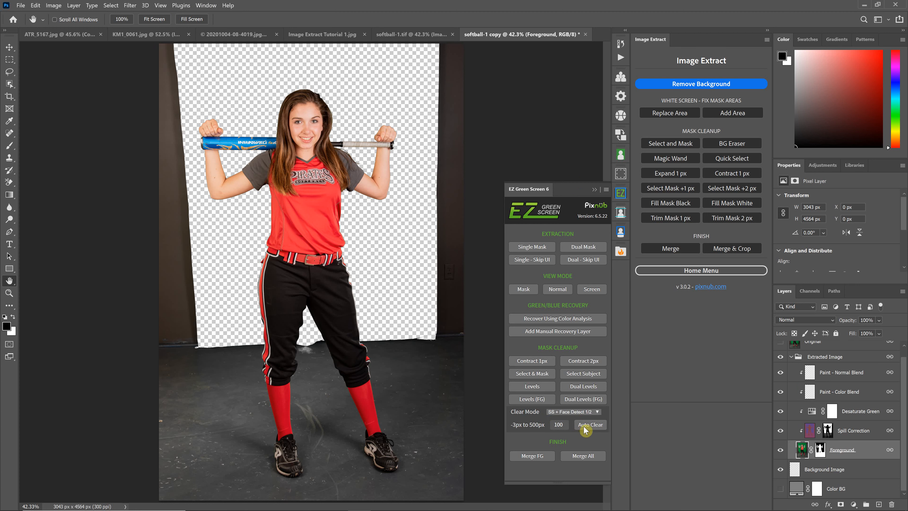
{"action": "double_click", "coordinate": [558, 424]}
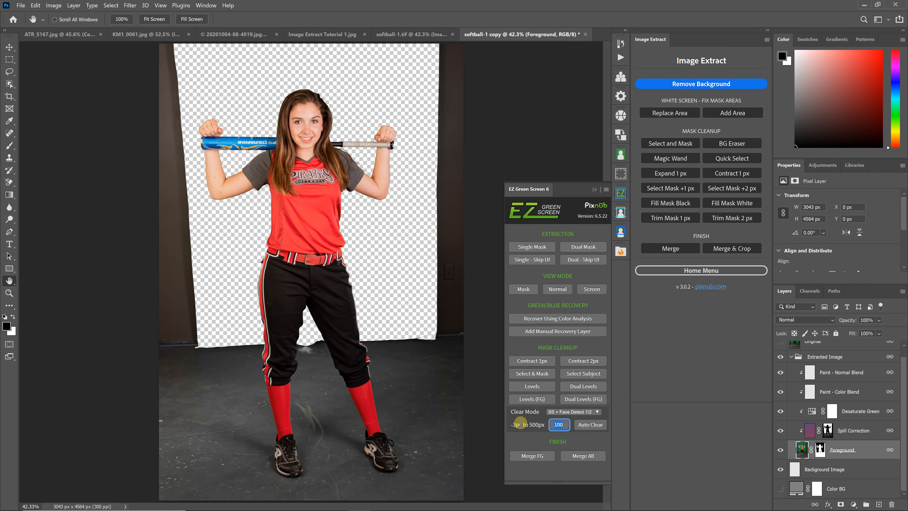
{"action": "left_click", "coordinate": [586, 424]}
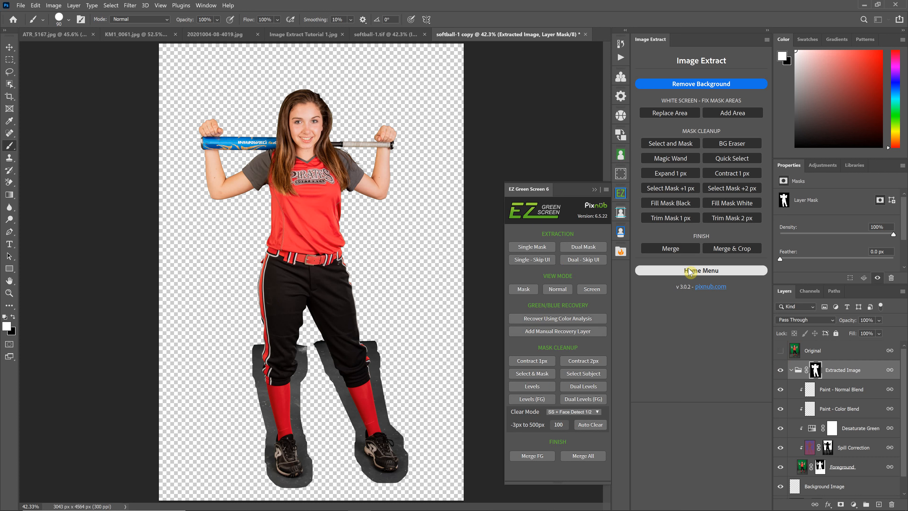
Undo the Auto Mask Cleanup by returning softball-1 copy to its EZ Green Screen history state.
{"action": "left_click", "coordinate": [596, 189]}
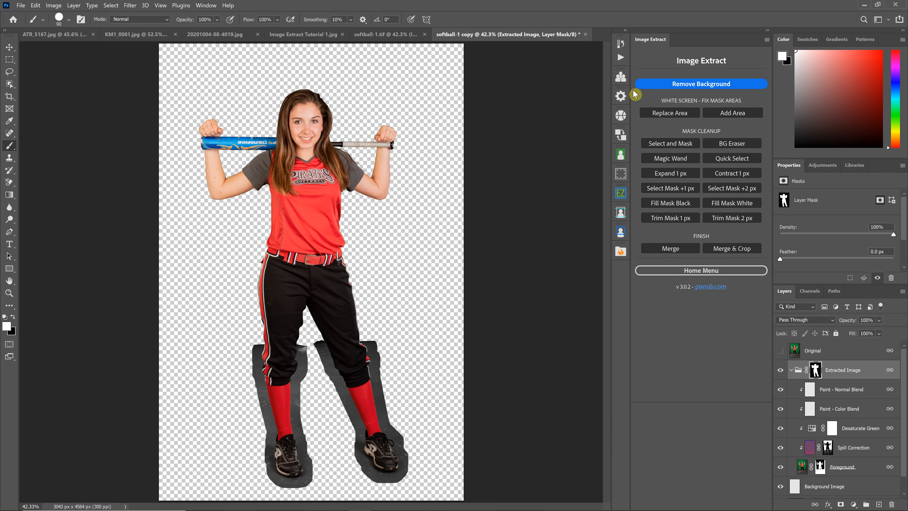
{"action": "left_click", "coordinate": [621, 45]}
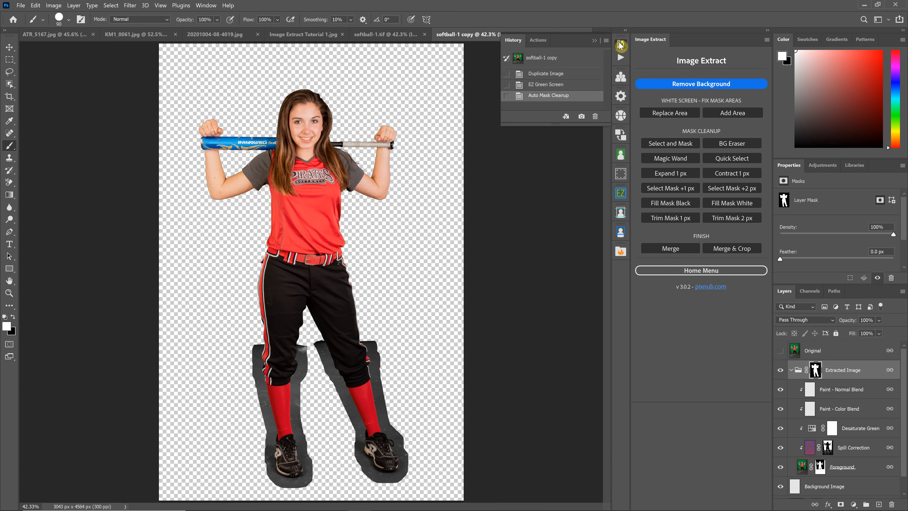
{"action": "left_click", "coordinate": [570, 85]}
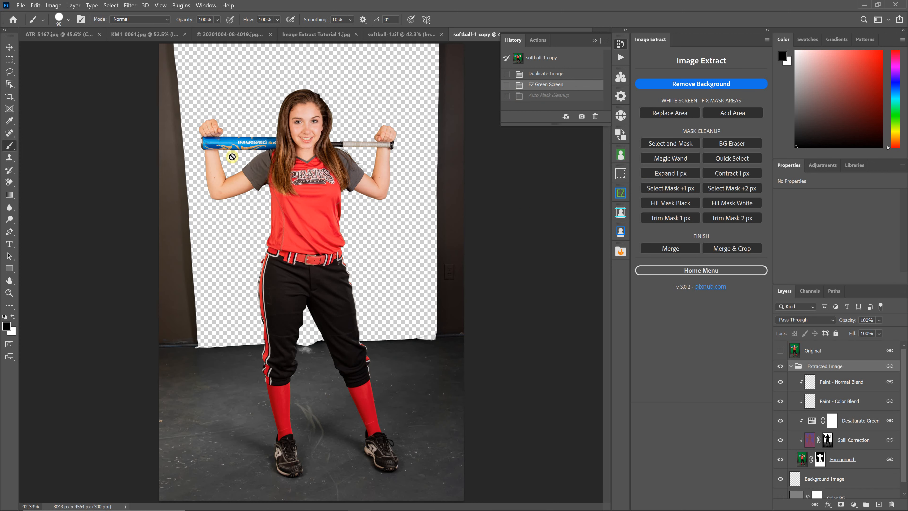
Check the softball-1.tif cutout, then show the Color BG layer in softball-1 copy and view its extraction at 100%.
{"action": "left_click", "coordinate": [402, 34]}
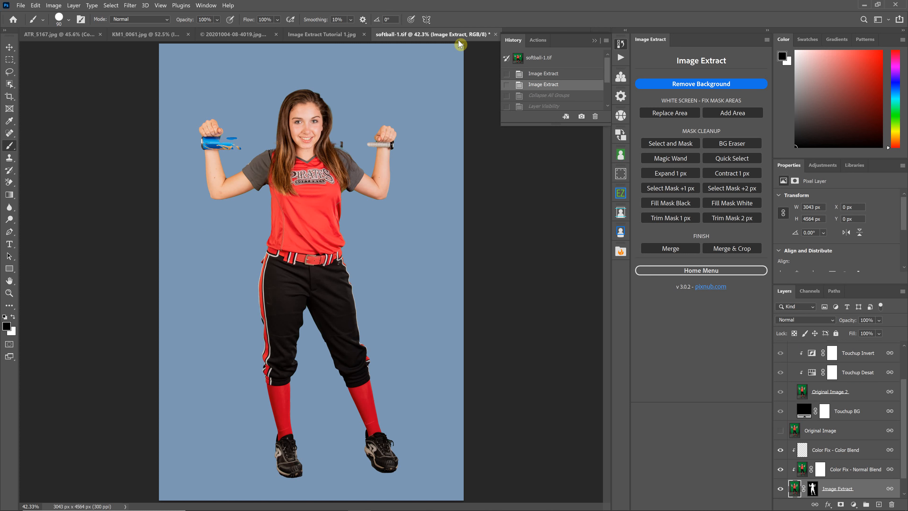
{"action": "left_click", "coordinate": [594, 41]}
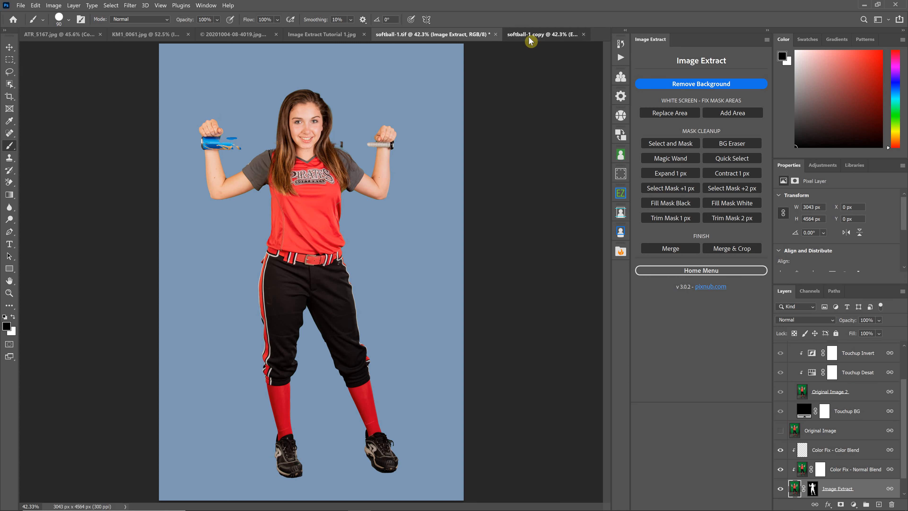
{"action": "left_click", "coordinate": [528, 37]}
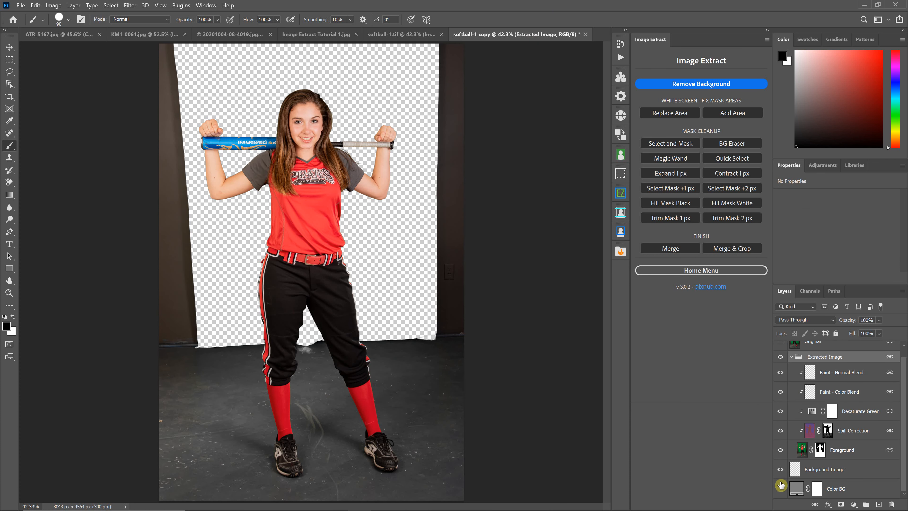
{"action": "left_click", "coordinate": [781, 489]}
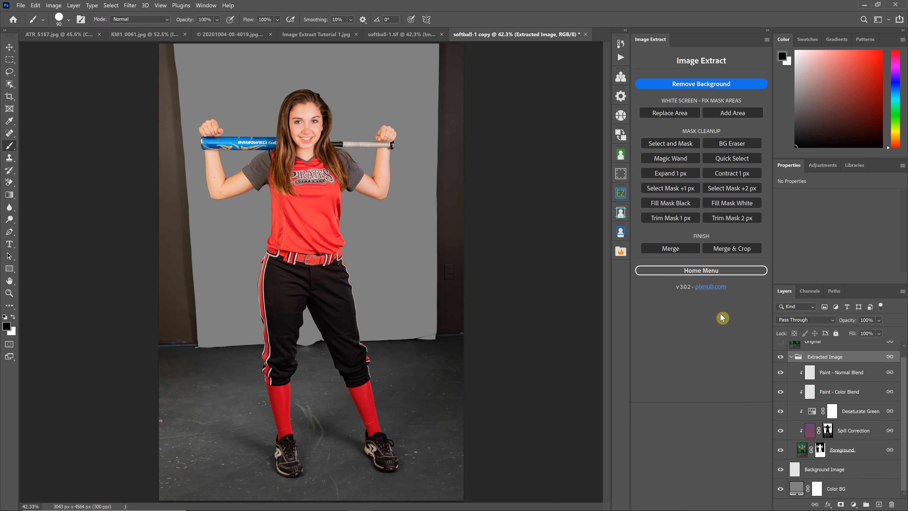
{"action": "key", "text": "ctrl+plus"}
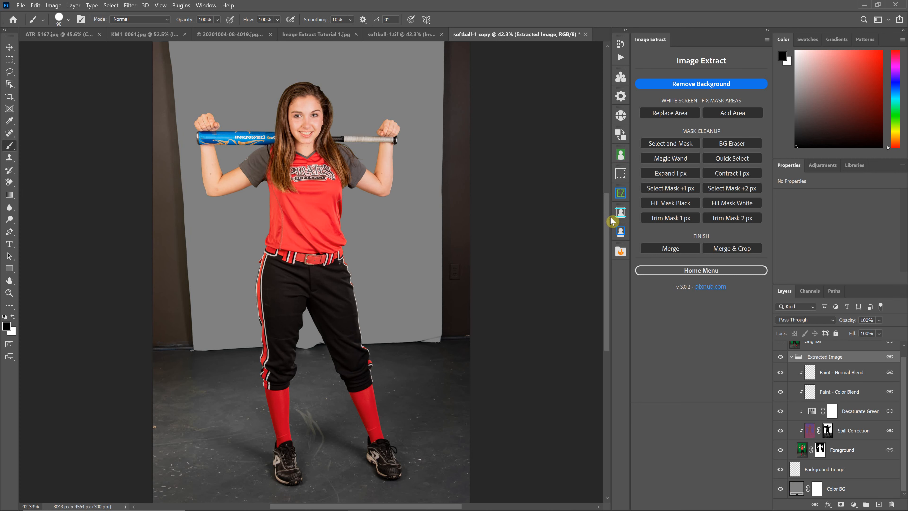
{"action": "key", "text": "ctrl+1"}
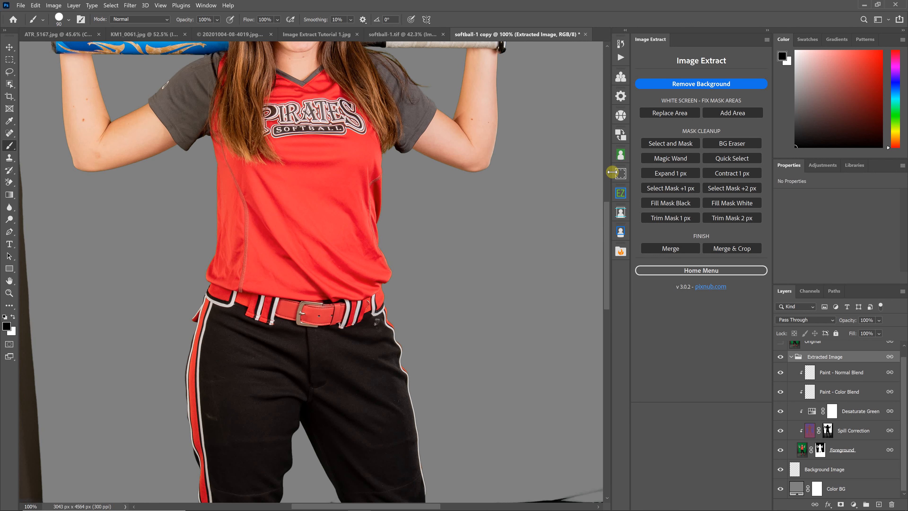
Compare the upper body in softball-1 copy with the Image Extract cutout in softball-1.tif, examining the latter's hair edges at 200%.
{"action": "scroll", "coordinate": [611, 172], "scroll_direction": "up", "scroll_amount": 5}
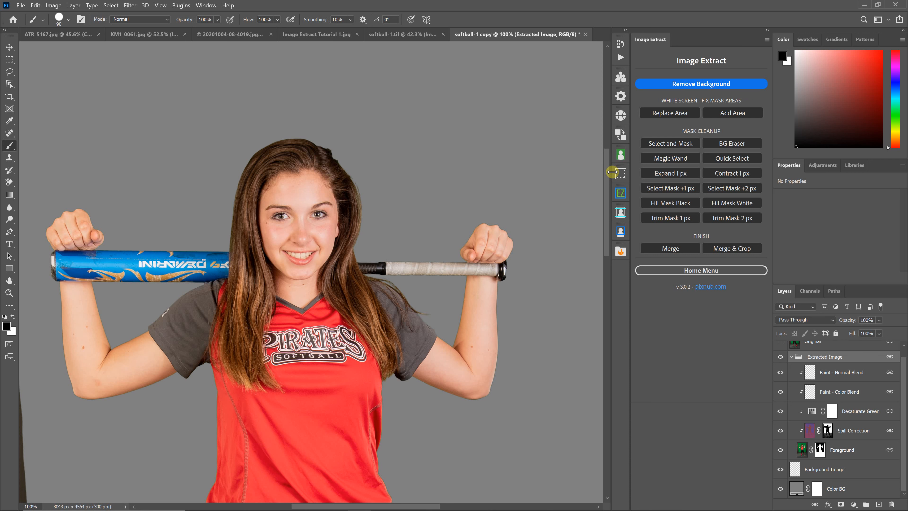
{"action": "left_click", "coordinate": [396, 35]}
{"action": "key", "text": "ctrl+plus"}
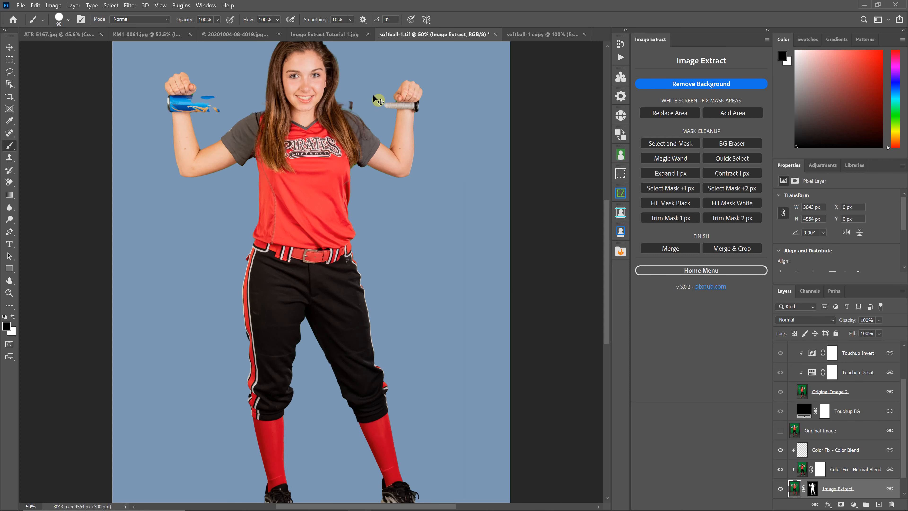
{"action": "key", "text": "ctrl+plus"}
{"action": "key", "text": "ctrl+plus"}
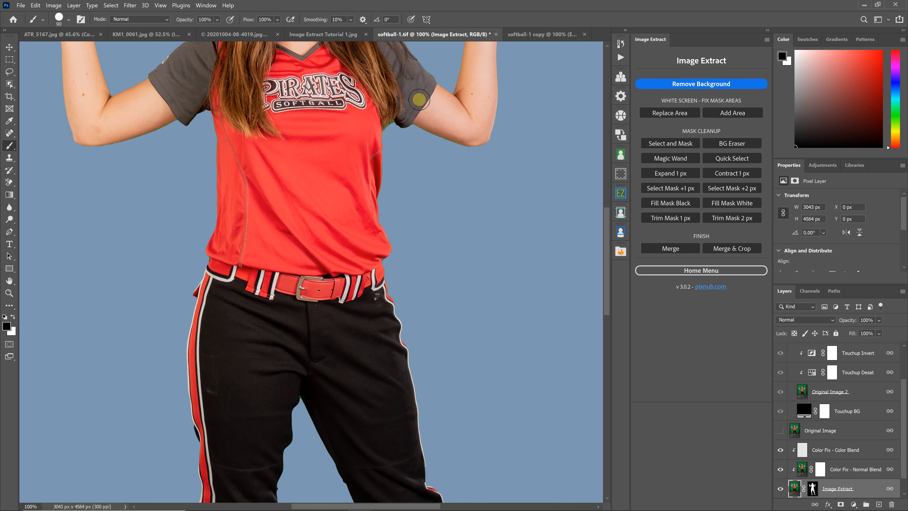
{"action": "key", "text": "ctrl+plus"}
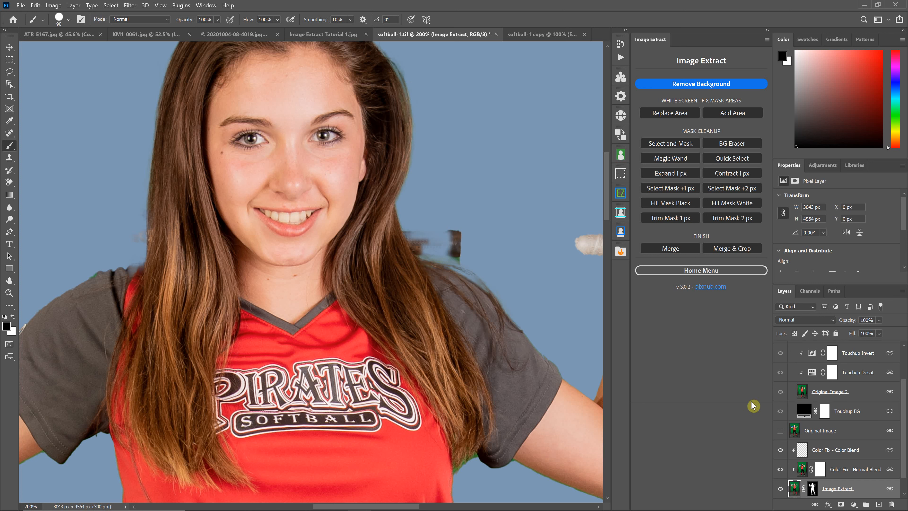
Check the hair edges in softball-1.tif with the Color Fix - Color Blend layer hidden and shown.
{"action": "scroll", "coordinate": [753, 405], "scroll_direction": "up", "scroll_amount": 1}
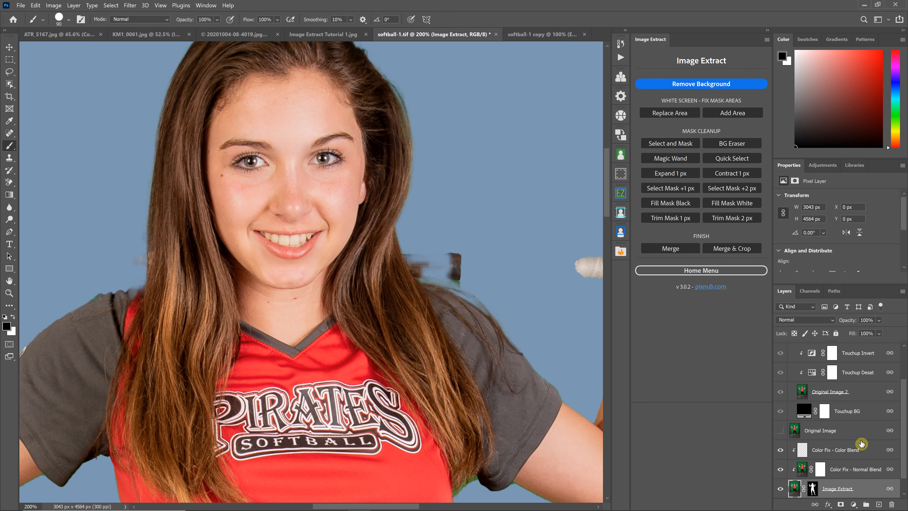
{"action": "scroll", "coordinate": [860, 443], "scroll_direction": "down", "scroll_amount": 1}
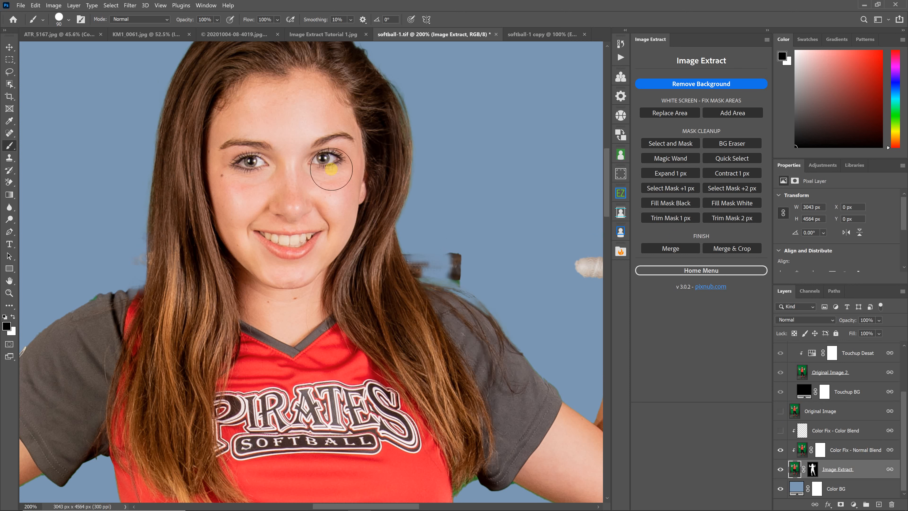
{"action": "scroll", "coordinate": [517, 294], "scroll_direction": "down", "scroll_amount": 1}
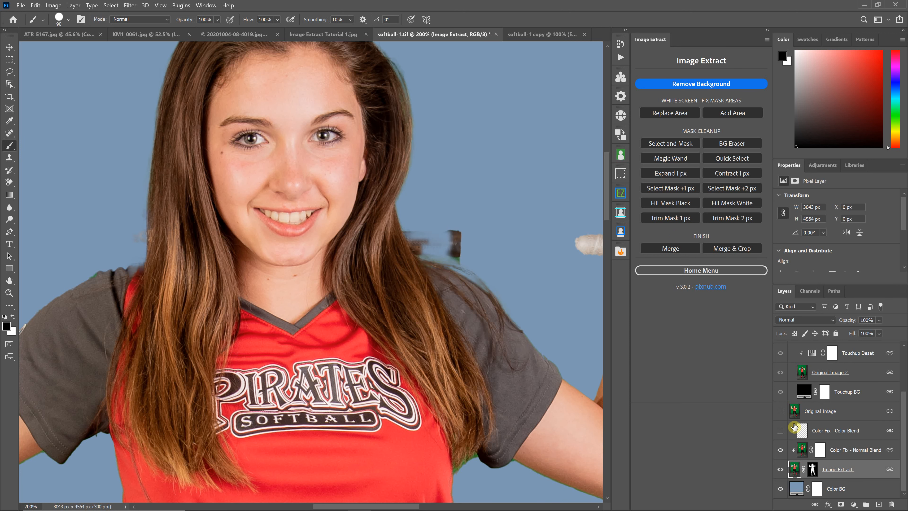
{"action": "left_click", "coordinate": [780, 430]}
{"action": "scroll", "coordinate": [192, 247], "scroll_direction": "down", "scroll_amount": 2}
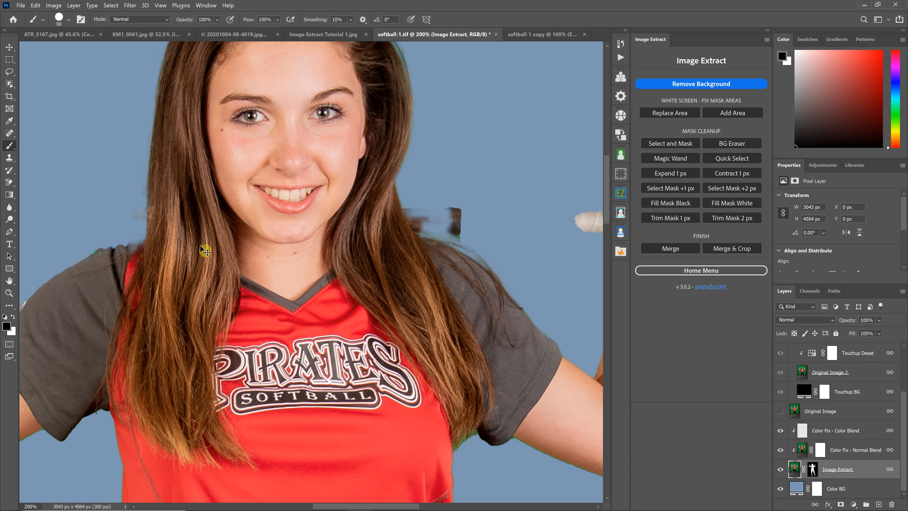
Compare the full-figure extraction in softball-1.tif with the one in softball-1 copy, fitting the copy in view.
{"action": "key", "text": "ctrl+minus"}
{"action": "key", "text": "ctrl+minus"}
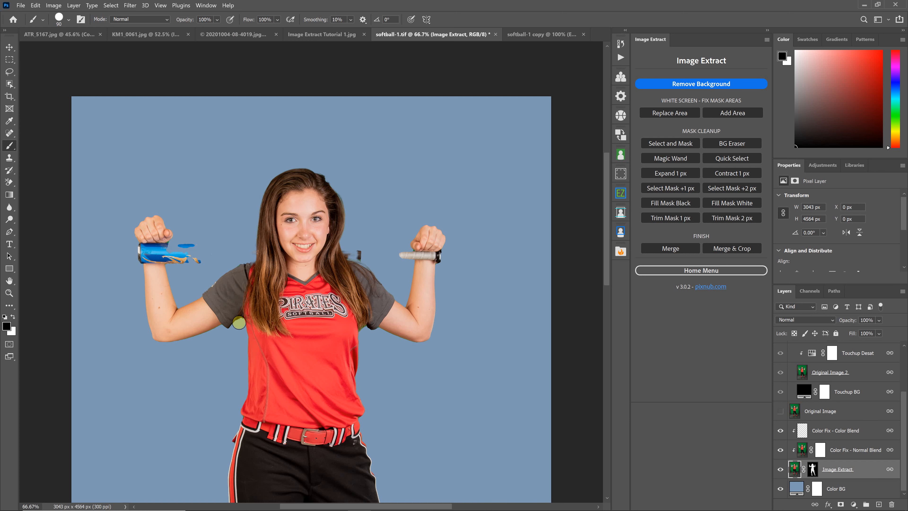
{"action": "scroll", "coordinate": [240, 322], "scroll_direction": "down", "scroll_amount": 6}
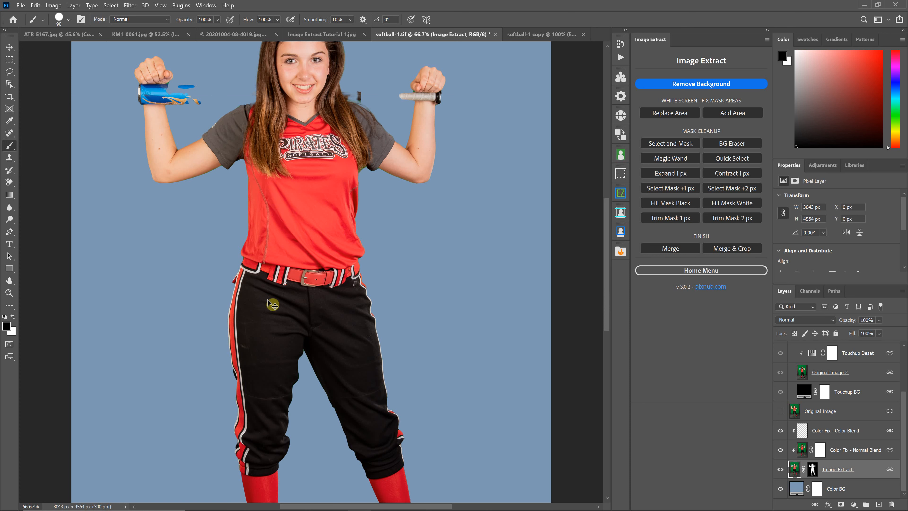
{"action": "key", "text": "ctrl+minus"}
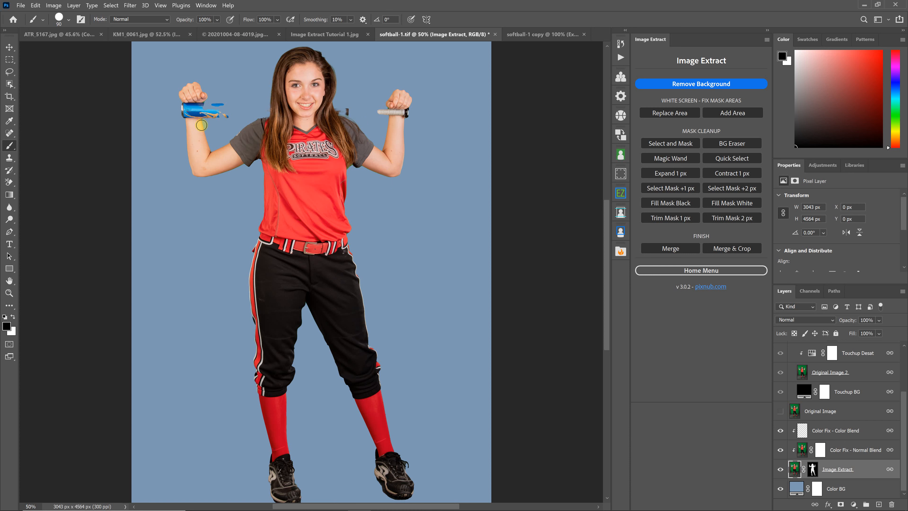
{"action": "left_click", "coordinate": [534, 39]}
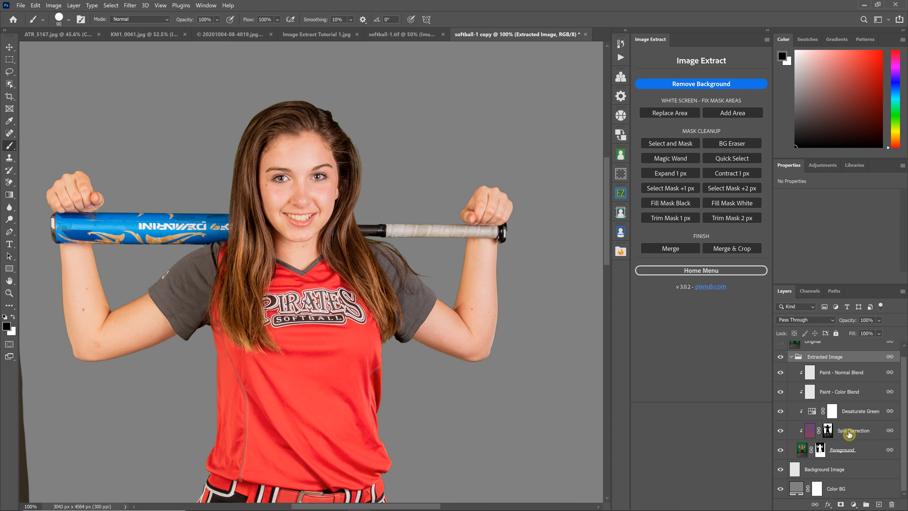
{"action": "key", "text": "ctrl+0"}
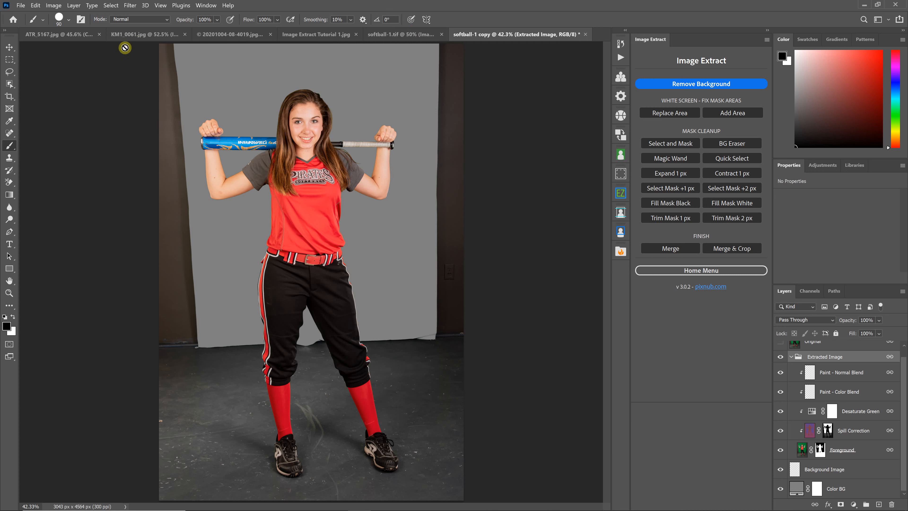
Review the Image Extract cutouts in ATR_5167.jpg and KM1_0061.jpg.
{"action": "left_click", "coordinate": [59, 34]}
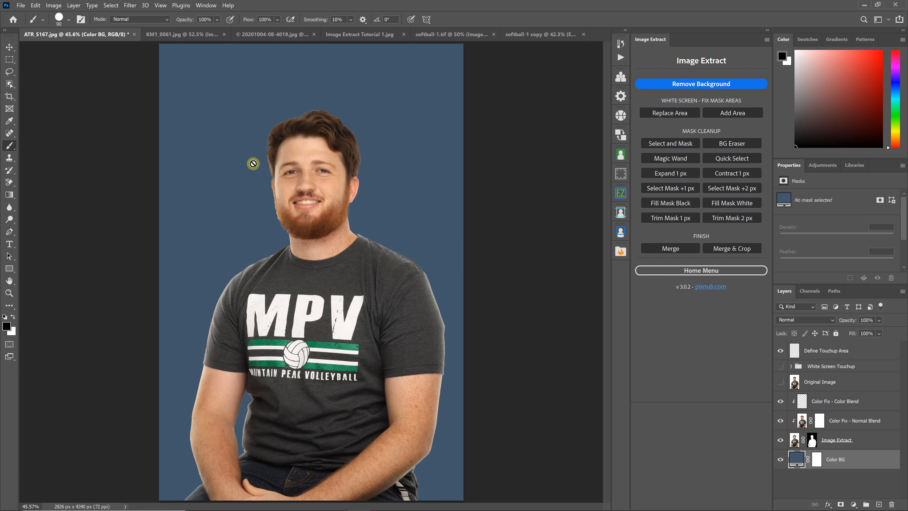
{"action": "key", "text": "ctrl+minus"}
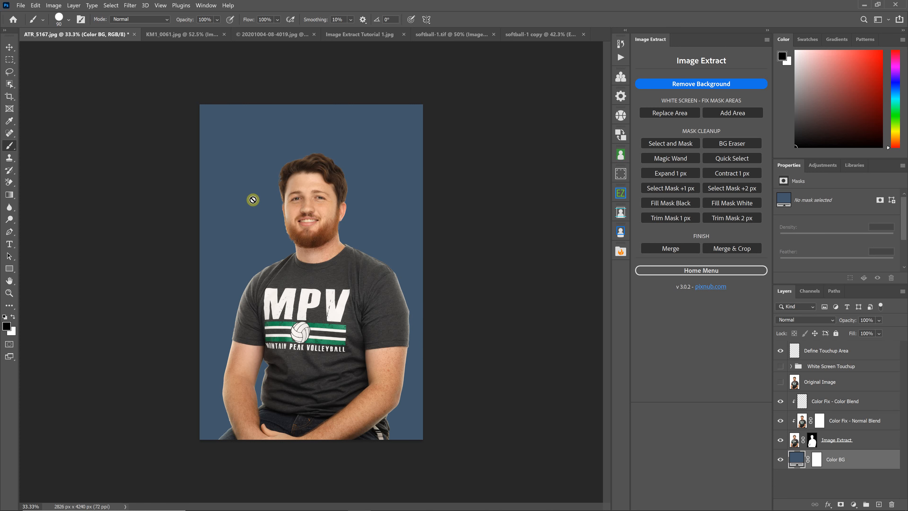
{"action": "key", "text": "ctrl+0"}
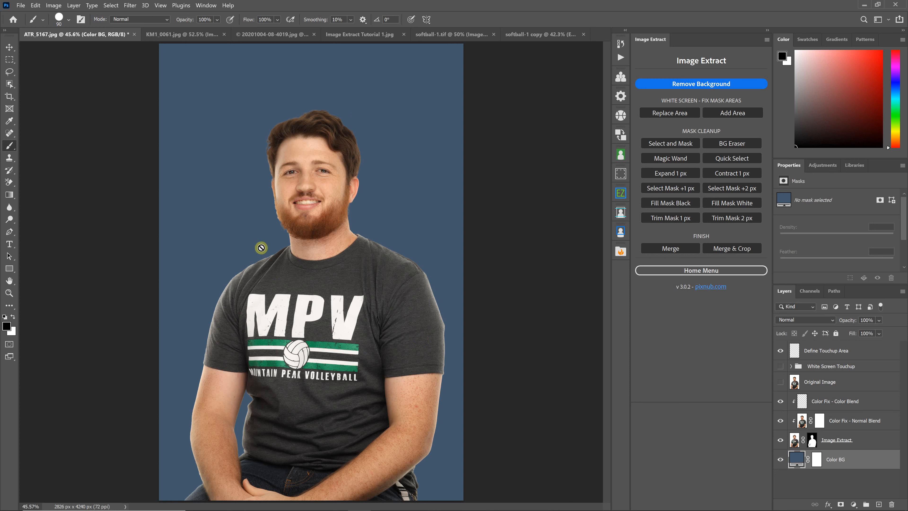
{"action": "left_click", "coordinate": [183, 35]}
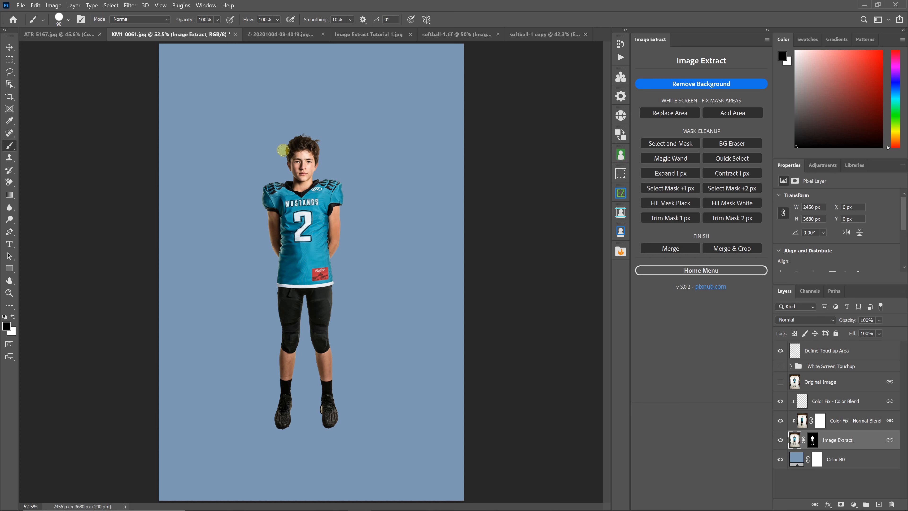
{"action": "left_click", "coordinate": [278, 36]}
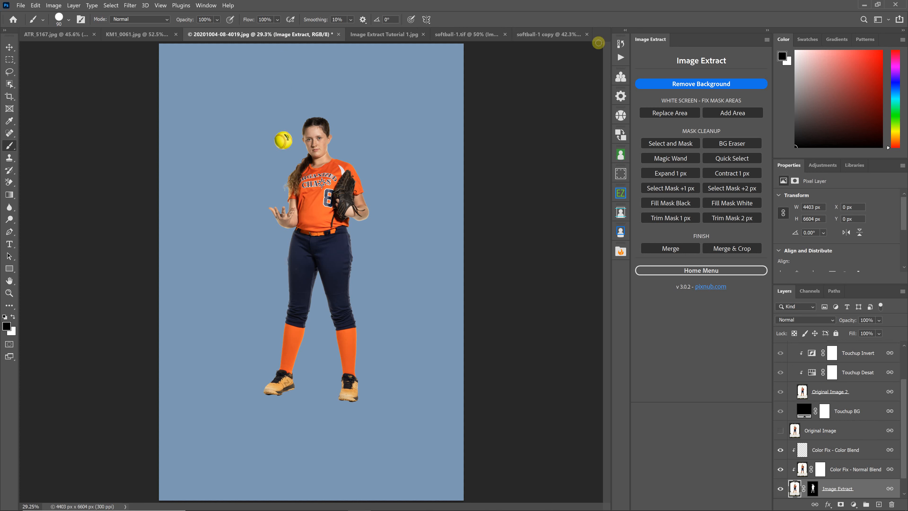
{"action": "left_click", "coordinate": [620, 45]}
{"action": "scroll", "coordinate": [575, 93], "scroll_direction": "up", "scroll_amount": 1}
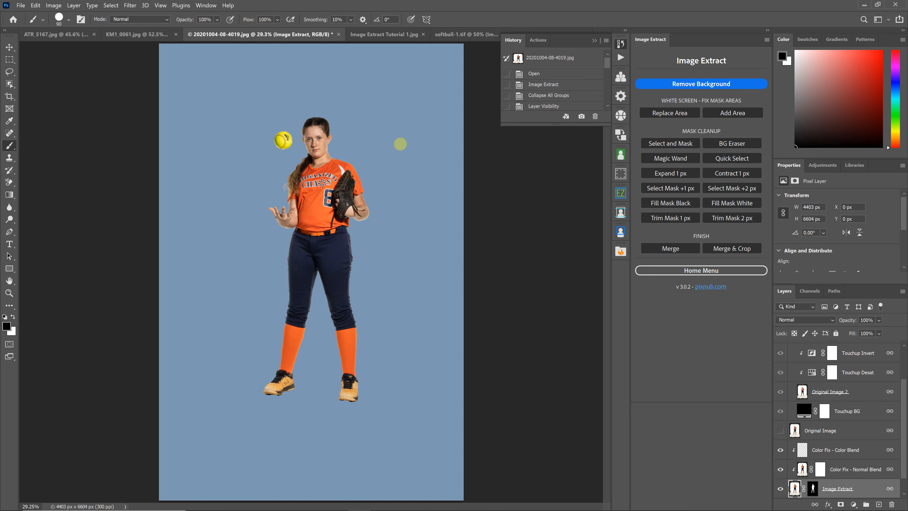
{"action": "left_click", "coordinate": [557, 85]}
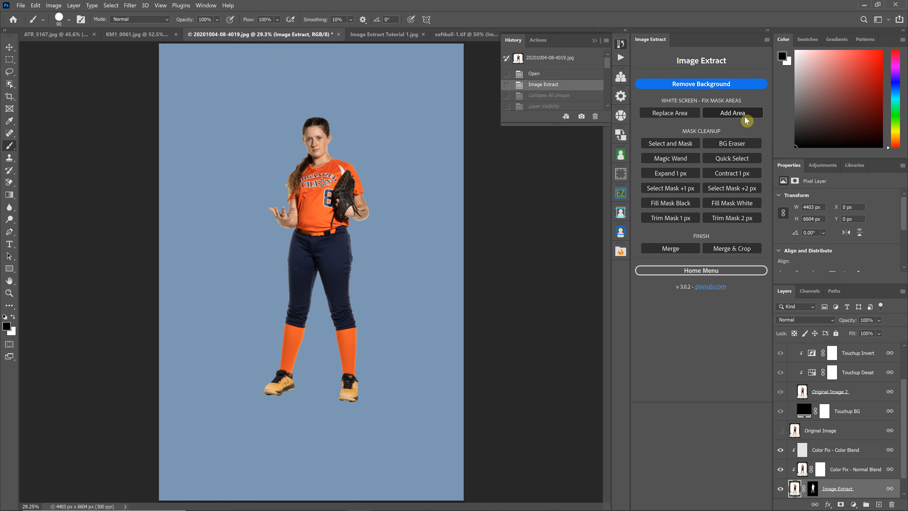
{"action": "left_click", "coordinate": [620, 44]}
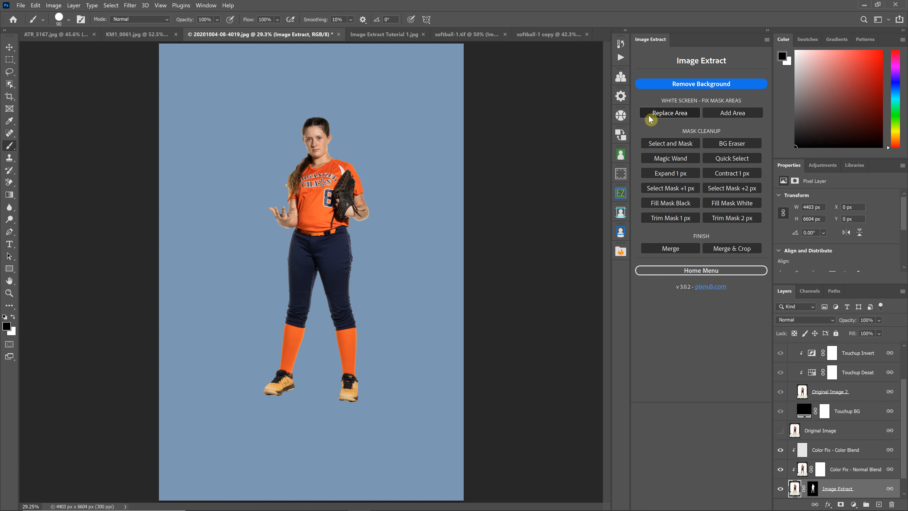
Compare the original, Image Extract and Brush Tool history states of Image Extract Tutorial 1.jpg, ending on the Brush Tool state.
{"action": "left_click", "coordinate": [379, 34]}
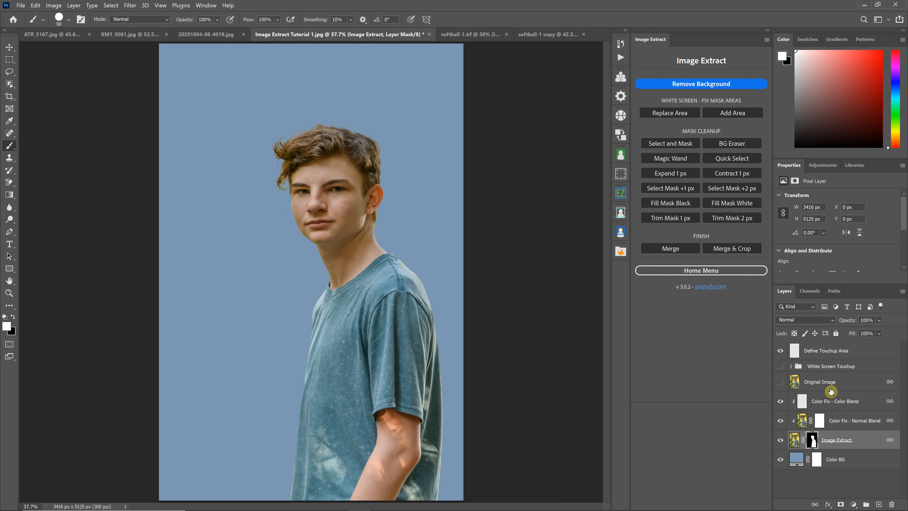
{"action": "left_click", "coordinate": [621, 43]}
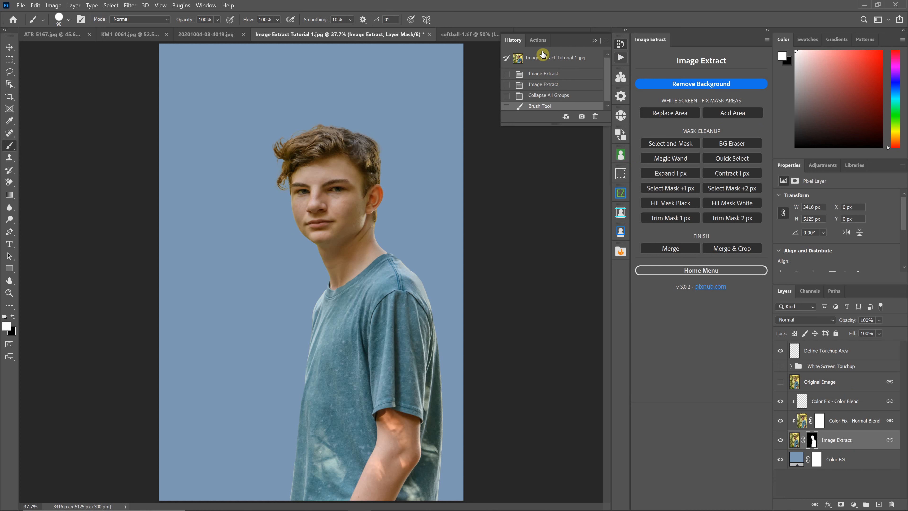
{"action": "left_click", "coordinate": [544, 59]}
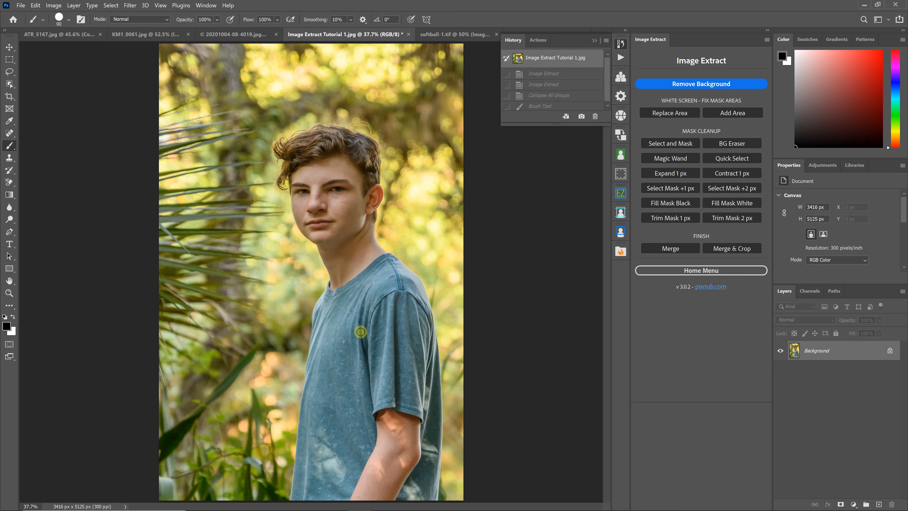
{"action": "left_click", "coordinate": [543, 84]}
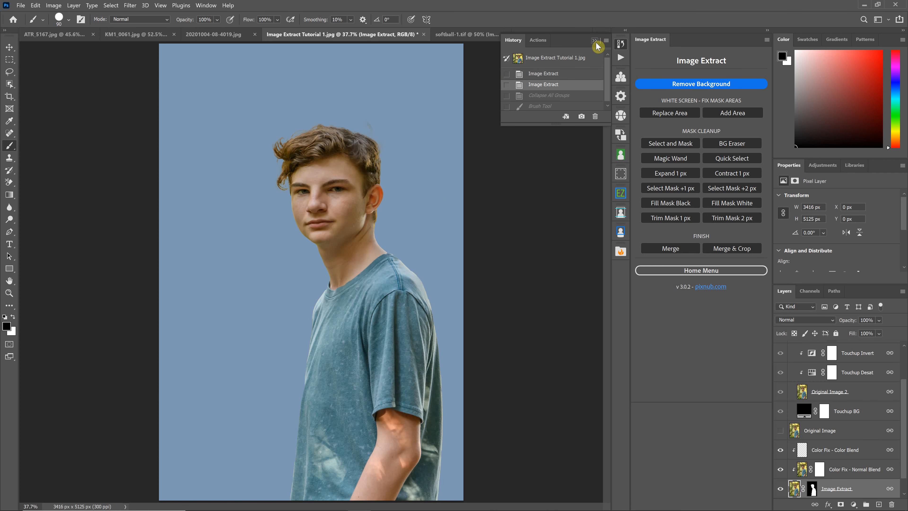
{"action": "left_click", "coordinate": [553, 107]}
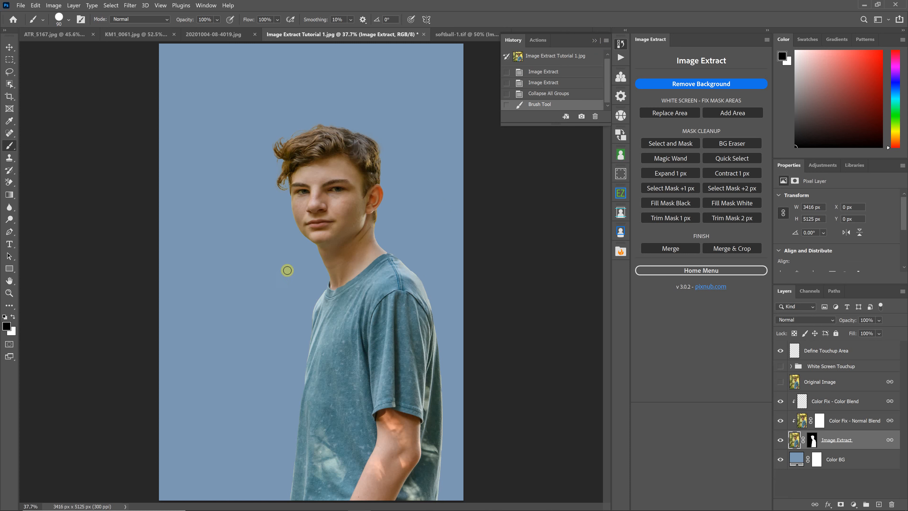
{"action": "left_click", "coordinate": [595, 42]}
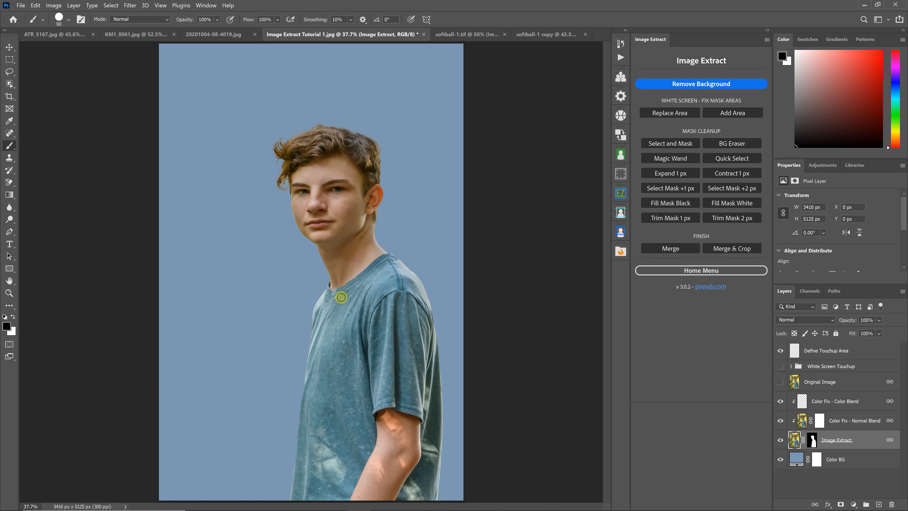
Review softball-1.tif and softball-1 copy once more, then return to ATR_5167.jpg.
{"action": "left_click", "coordinate": [487, 35]}
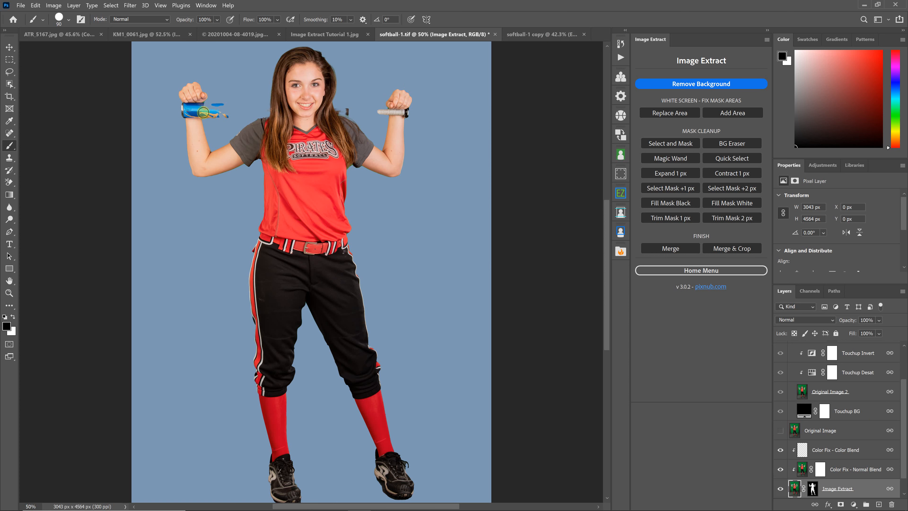
{"action": "left_click", "coordinate": [532, 35]}
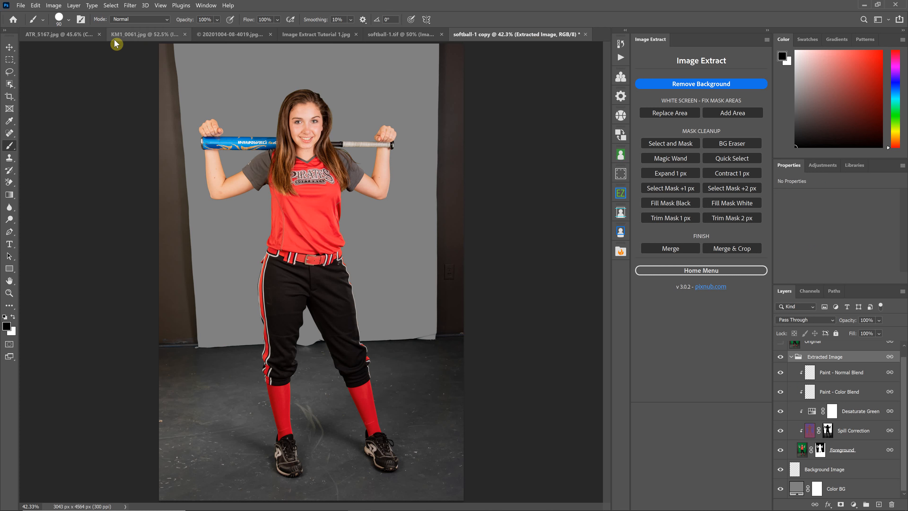
{"action": "left_click", "coordinate": [100, 33]}
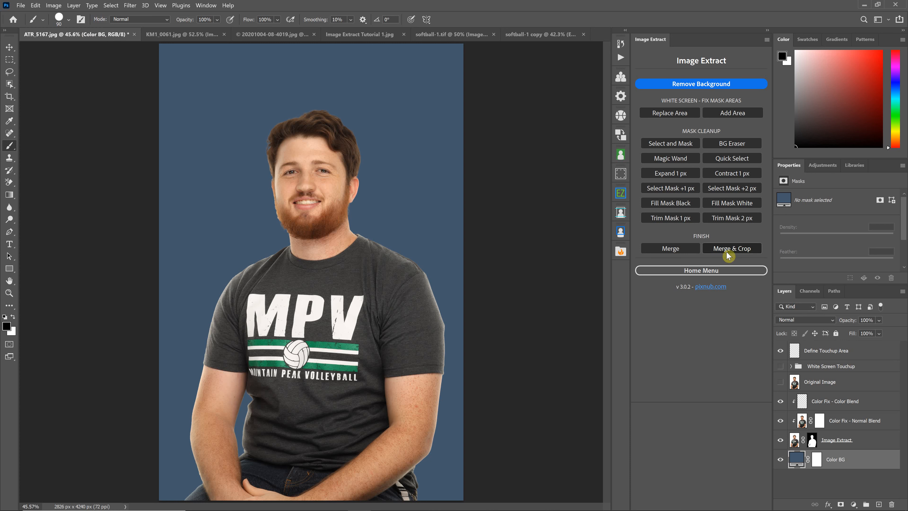
Look over Image Extract's Batch Processing and Extract Single Images pages, returning to its home menu.
{"action": "left_click", "coordinate": [687, 274]}
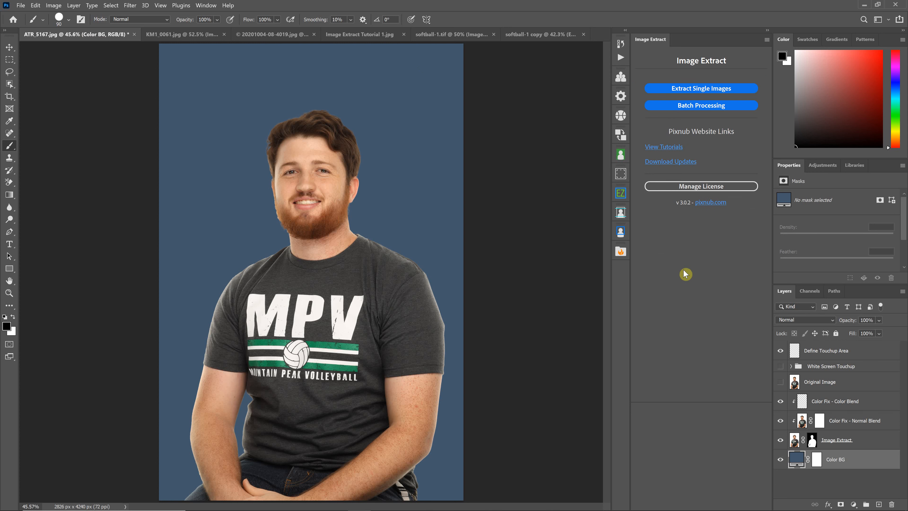
{"action": "left_click", "coordinate": [710, 105]}
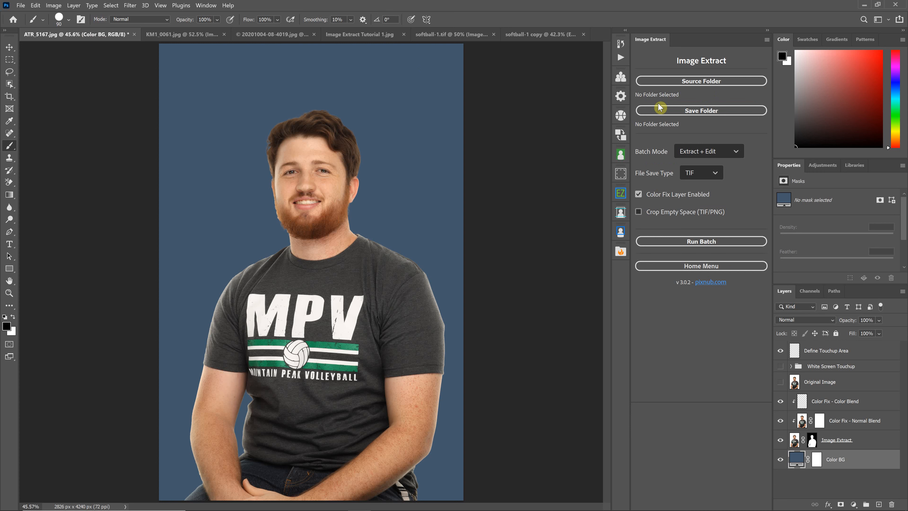
{"action": "left_click", "coordinate": [725, 268]}
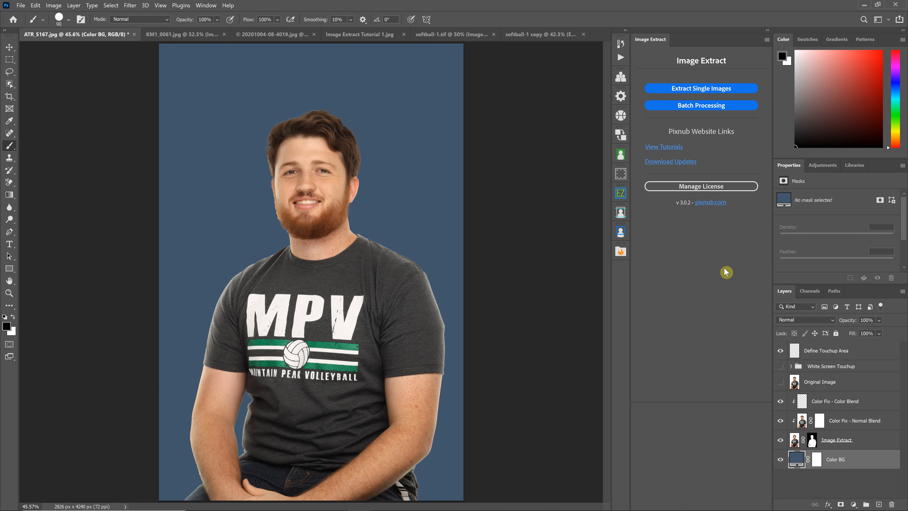
{"action": "left_click", "coordinate": [692, 88]}
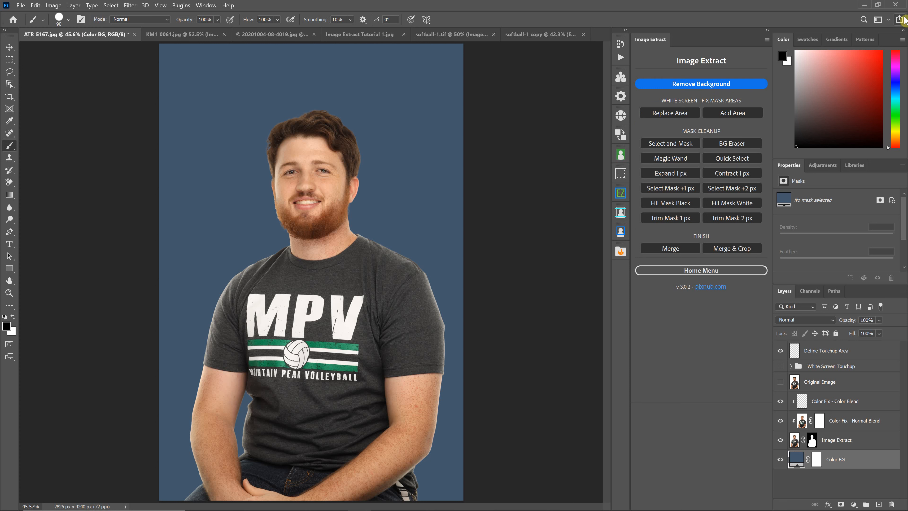
{"action": "left_click", "coordinate": [684, 272]}
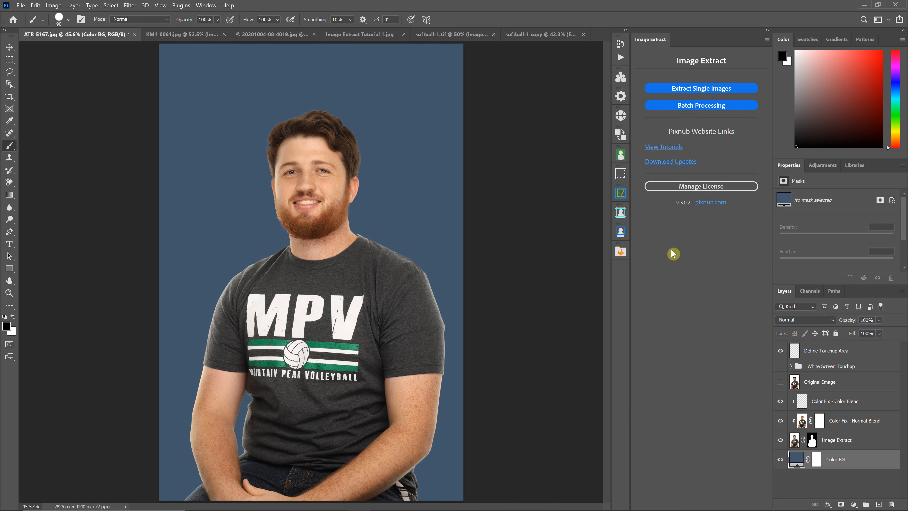
Open Image Extract's Batch Processing settings and keep ATR_5167.jpg as the active document.
{"action": "left_click", "coordinate": [681, 106]}
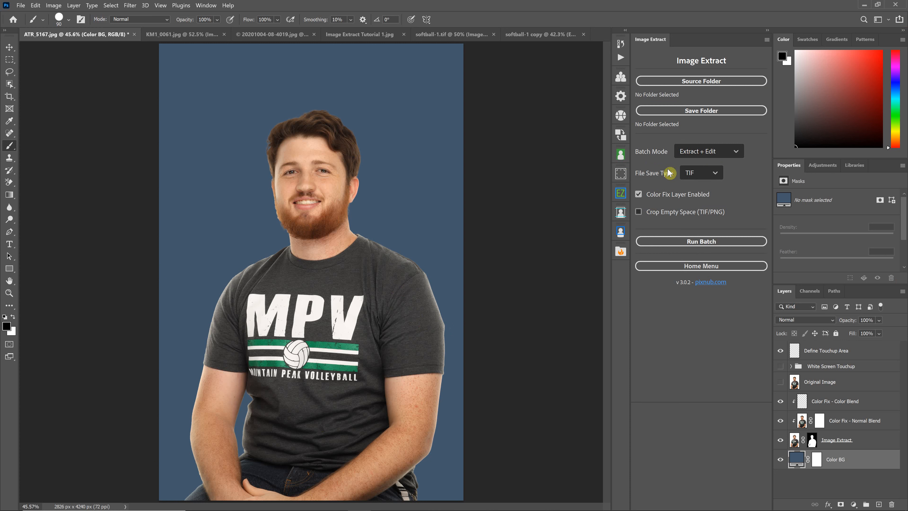
{"action": "left_click", "coordinate": [160, 36]}
{"action": "left_click", "coordinate": [86, 36]}
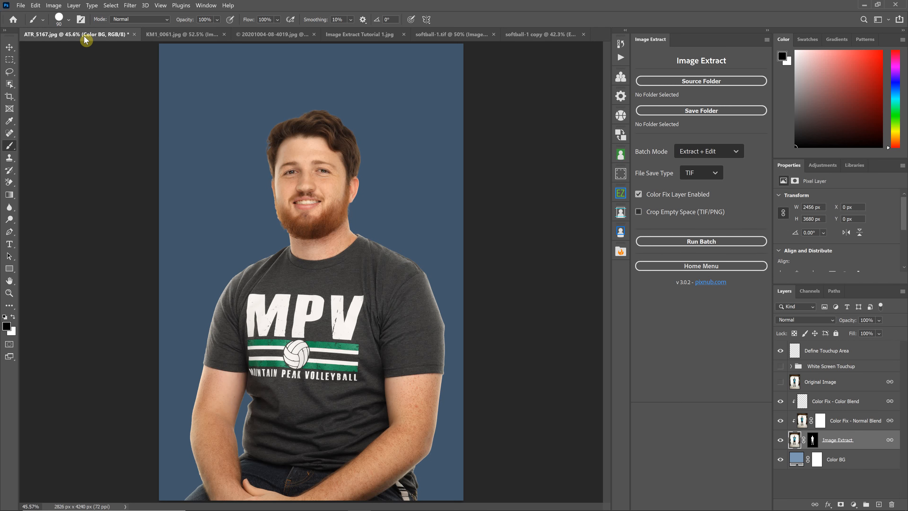